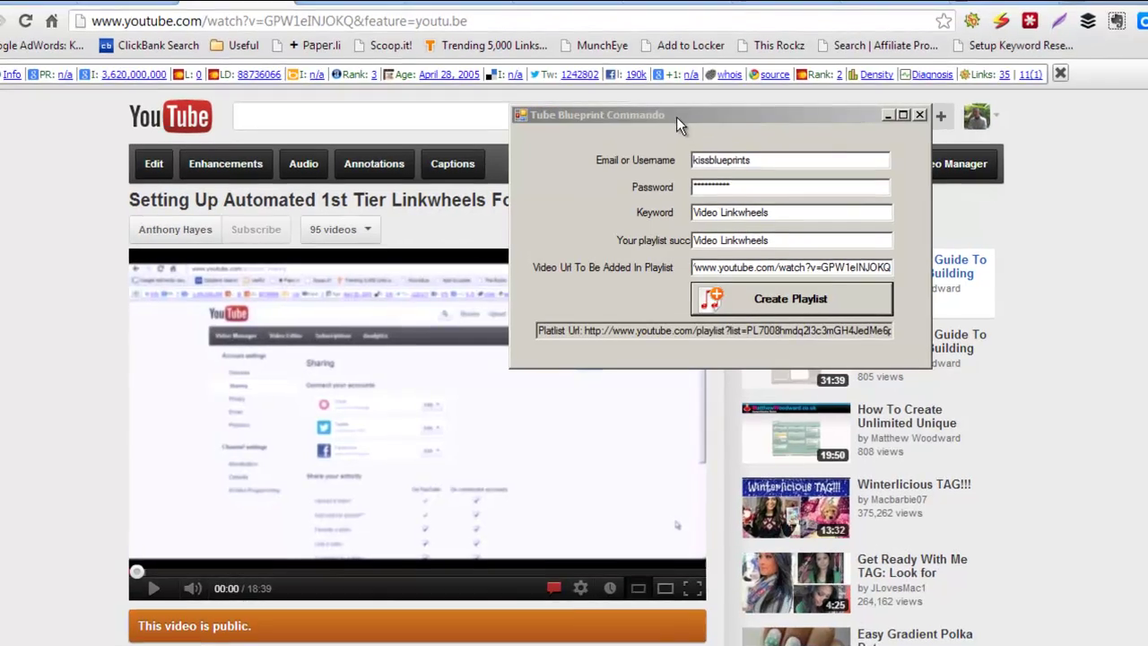
Move the playlist tool left and check its username, password, keyword and playlist name fields
{"action": "left_click", "coordinate": [669, 129]}
{"action": "left_click_drag", "start_coordinate": [674, 115], "coordinate": [463, 153]}
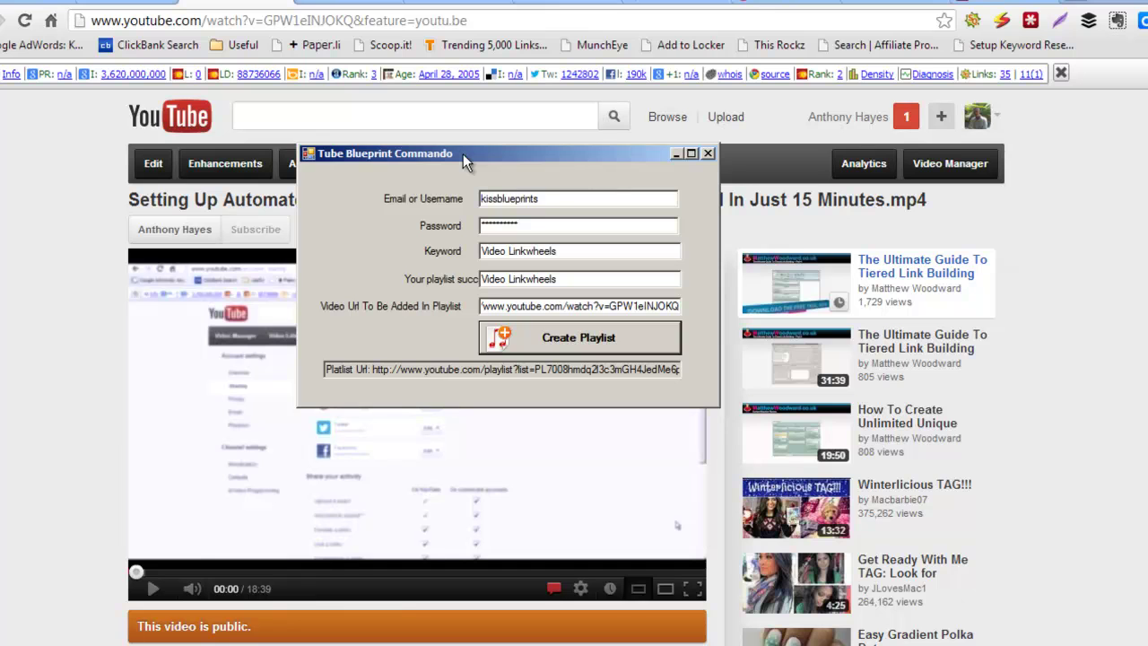
{"action": "left_click_drag", "start_coordinate": [548, 201], "coordinate": [465, 197]}
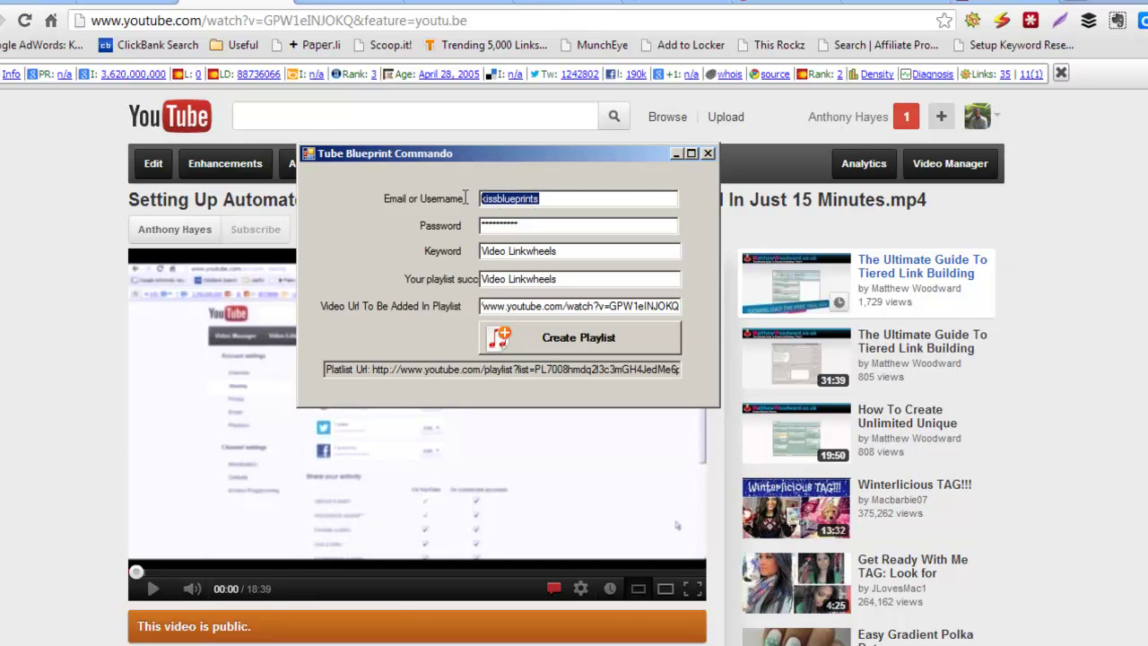
{"action": "left_click_drag", "start_coordinate": [562, 224], "coordinate": [468, 223]}
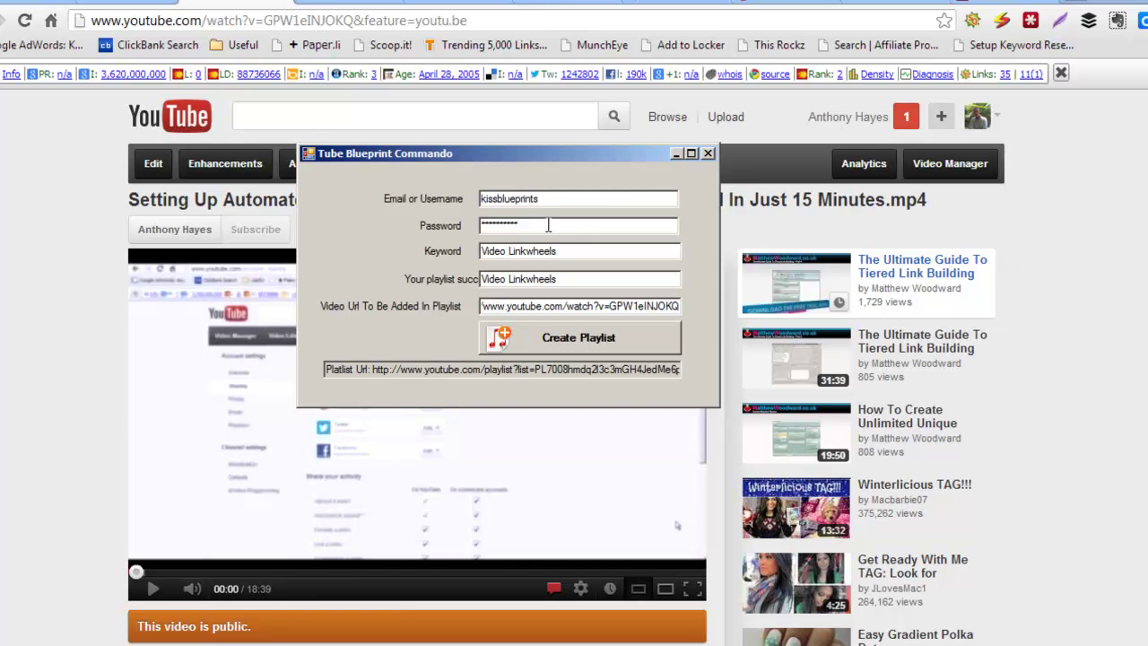
{"action": "left_click", "coordinate": [576, 256]}
{"action": "left_click", "coordinate": [570, 279]}
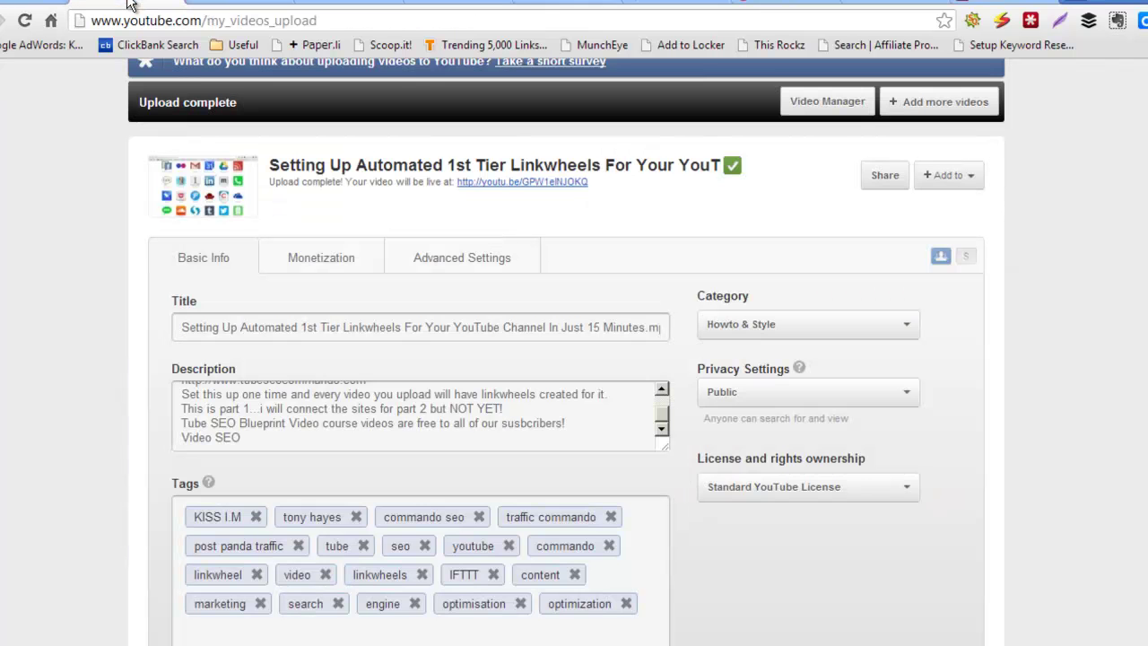
Switch between the upload complete page and the uploaded video's watch page
{"action": "left_click", "coordinate": [527, 183]}
{"action": "left_click", "coordinate": [236, 3]}
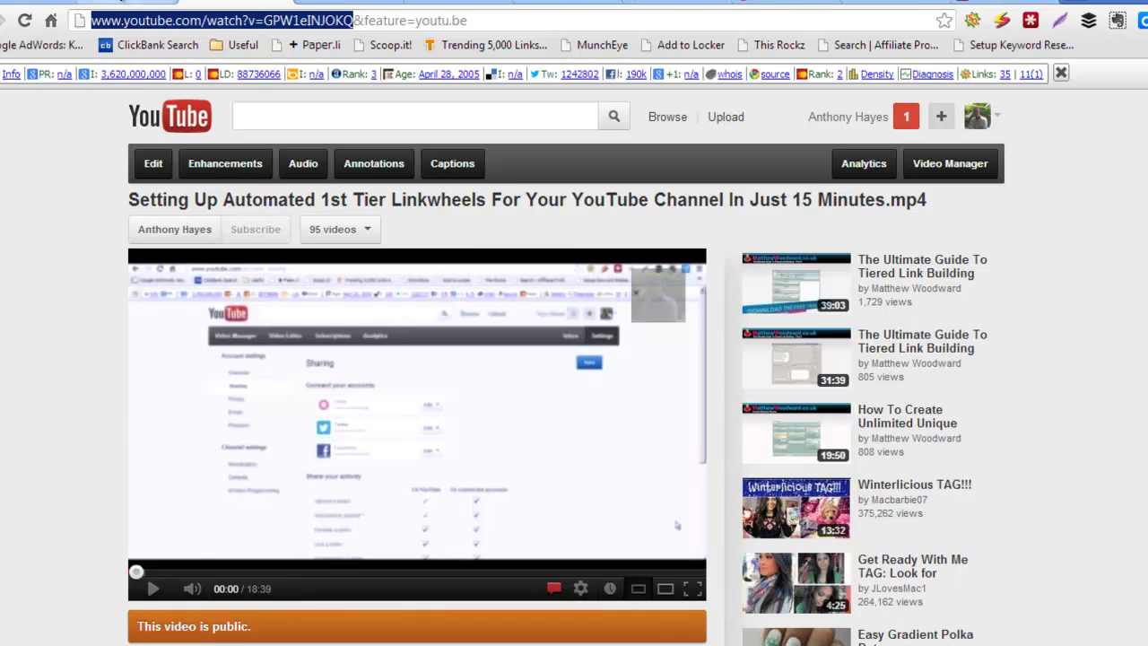
{"action": "left_click", "coordinate": [123, 2]}
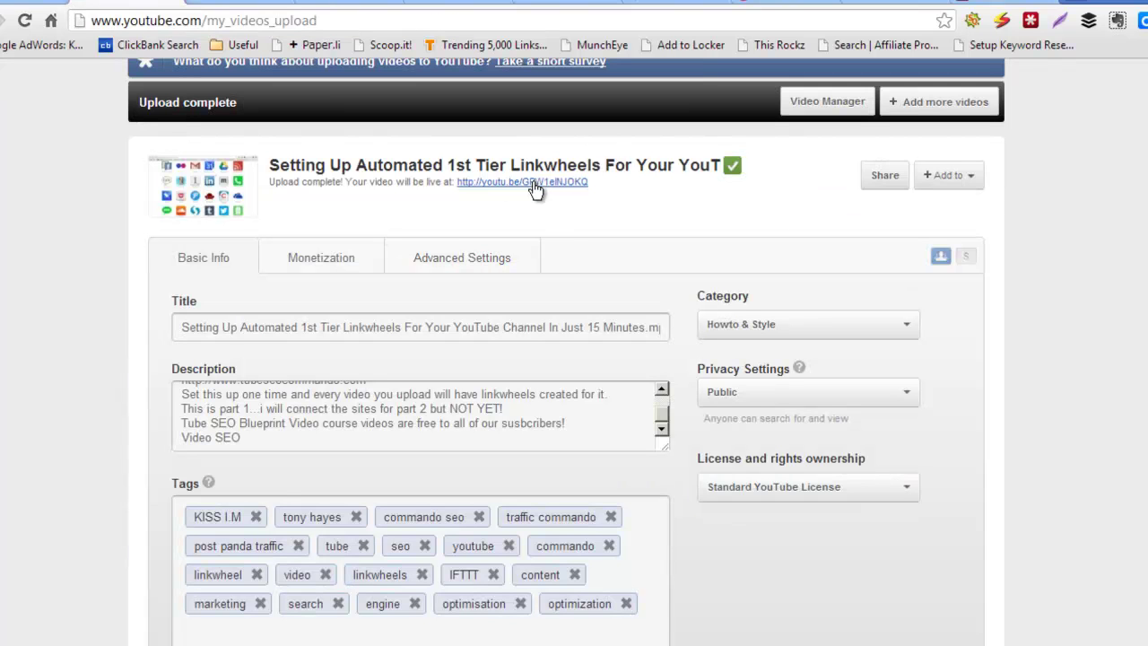
{"action": "left_click", "coordinate": [235, 5]}
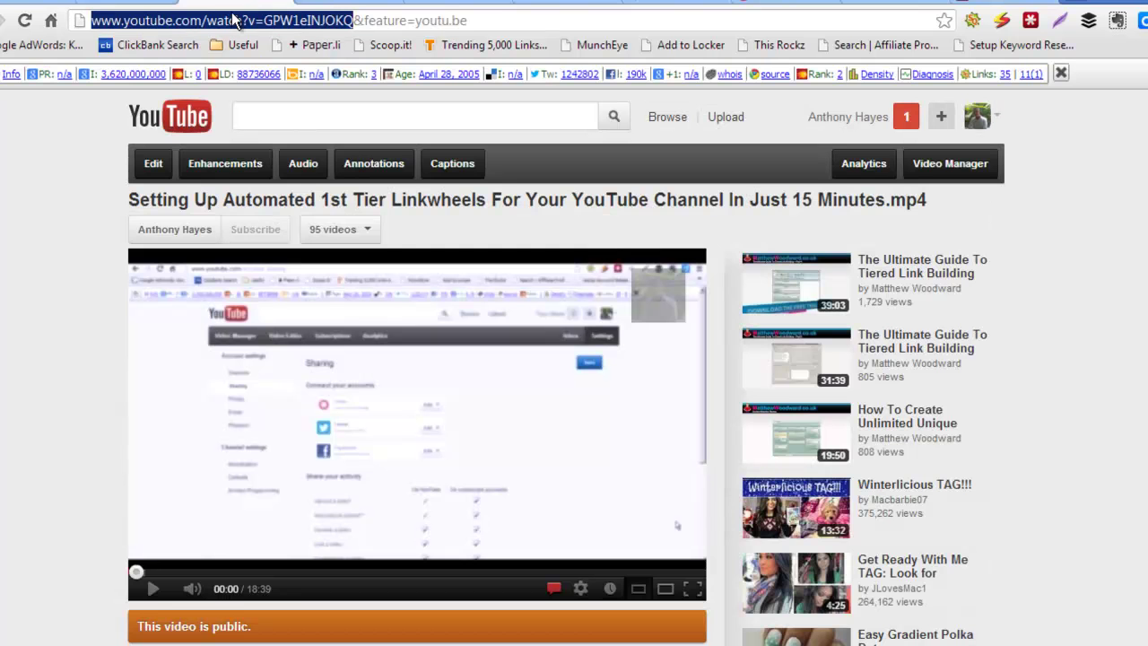
Mark the video id in the watch page address, then move the tool to the page's right
{"action": "left_click", "coordinate": [356, 23]}
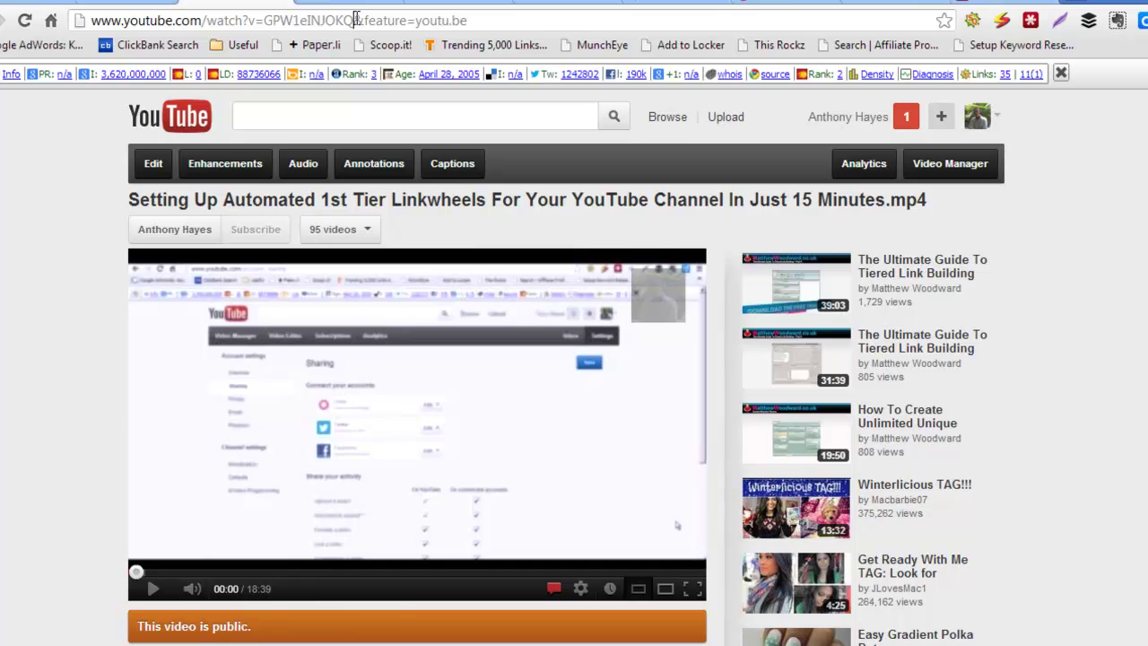
{"action": "left_click_drag", "start_coordinate": [354, 19], "coordinate": [68, 20]}
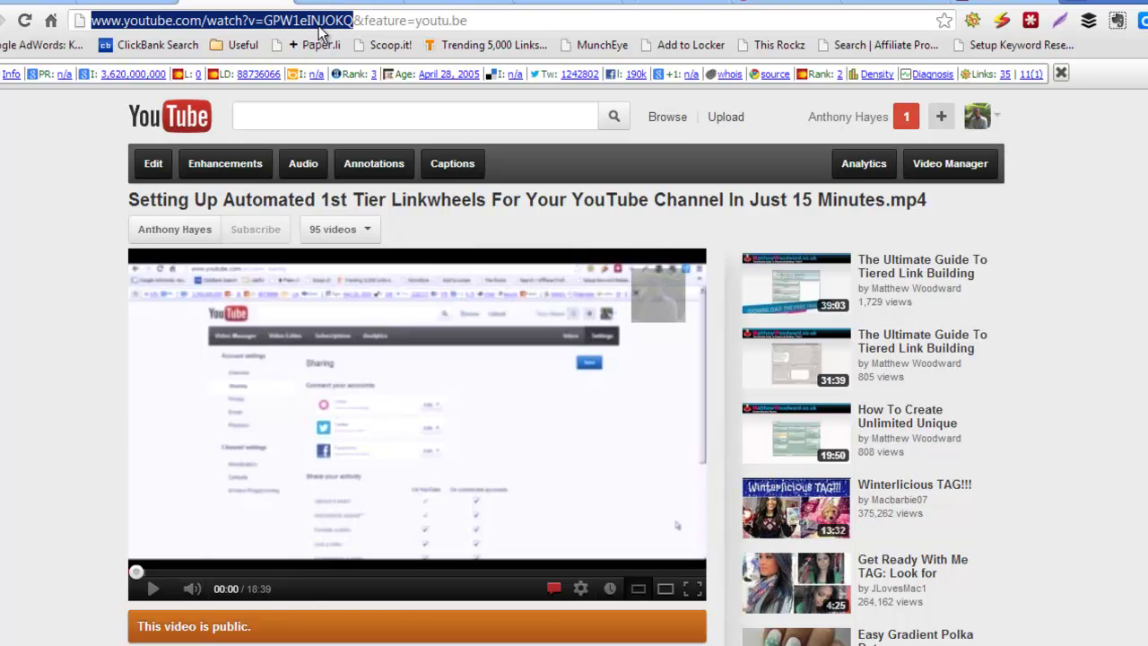
{"action": "left_click", "coordinate": [596, 644]}
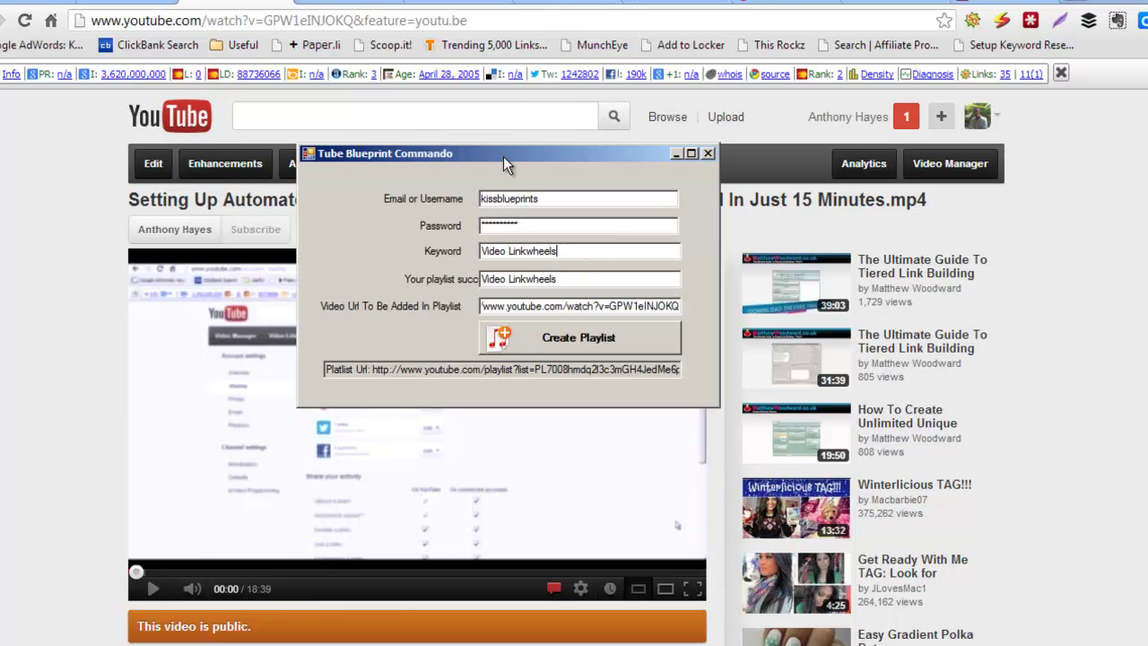
{"action": "mouse_move", "coordinate": [505, 155]}
{"action": "left_mouse_down"}
{"action": "mouse_move", "coordinate": [840, 179]}
{"action": "mouse_move", "coordinate": [804, 161]}
{"action": "left_mouse_up"}
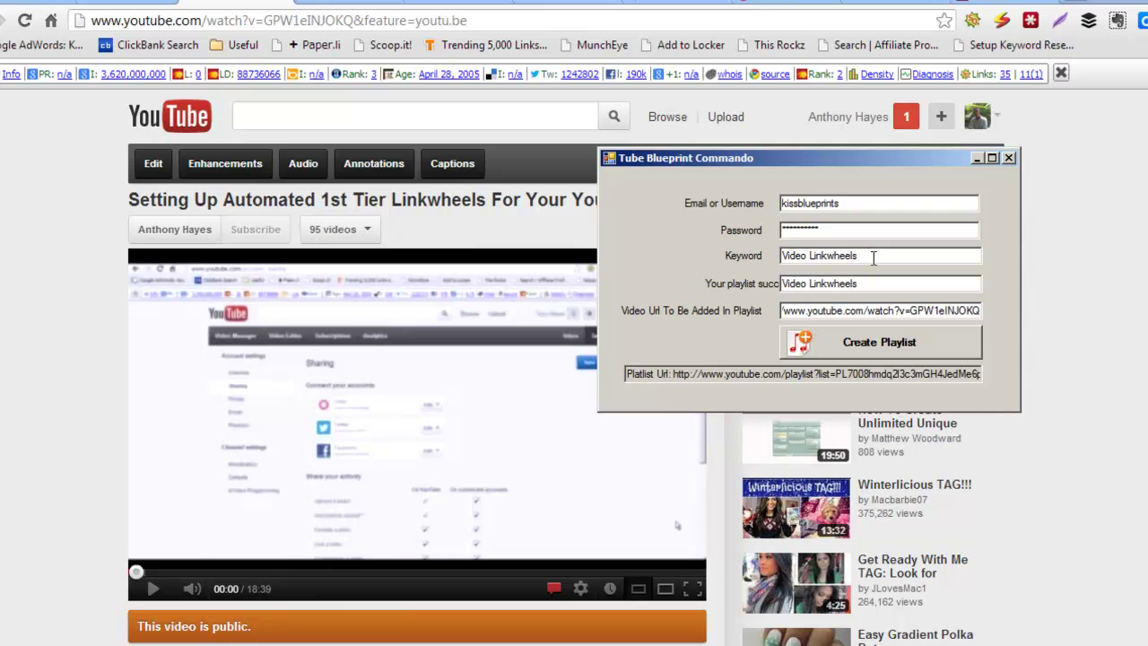
Trim both fields to 'Video Linkwheel' and create that playlist
{"action": "key", "text": "BackSpace"}
{"action": "left_click", "coordinate": [870, 283]}
{"action": "key", "text": "BackSpace"}
{"action": "left_click", "coordinate": [861, 343]}
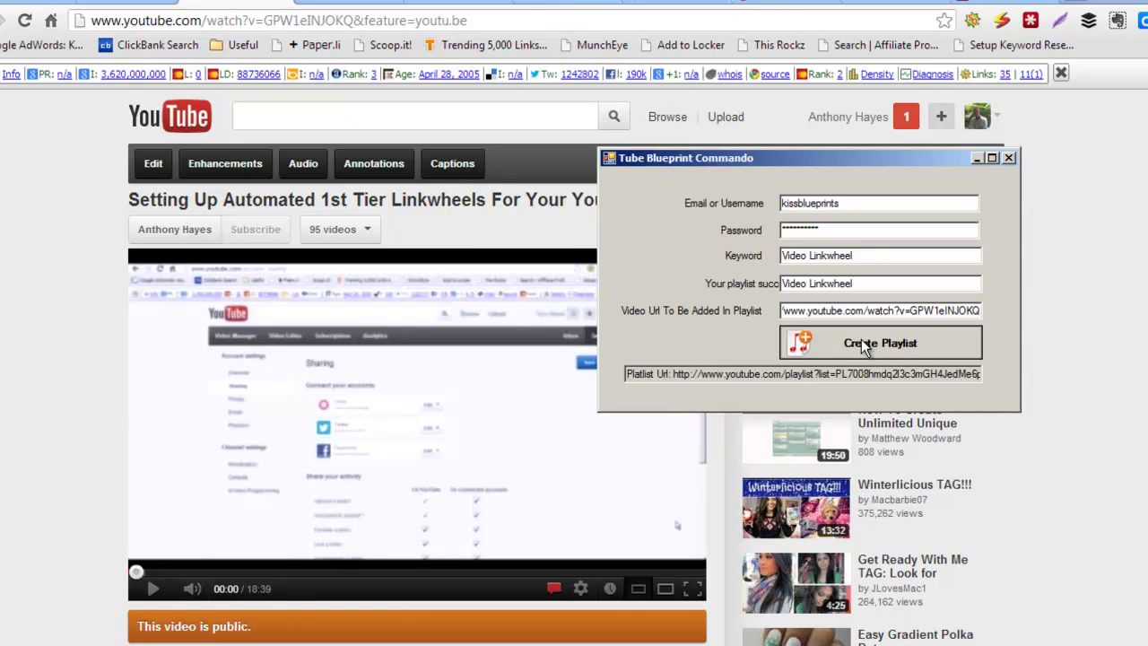
{"action": "left_click", "coordinate": [861, 341]}
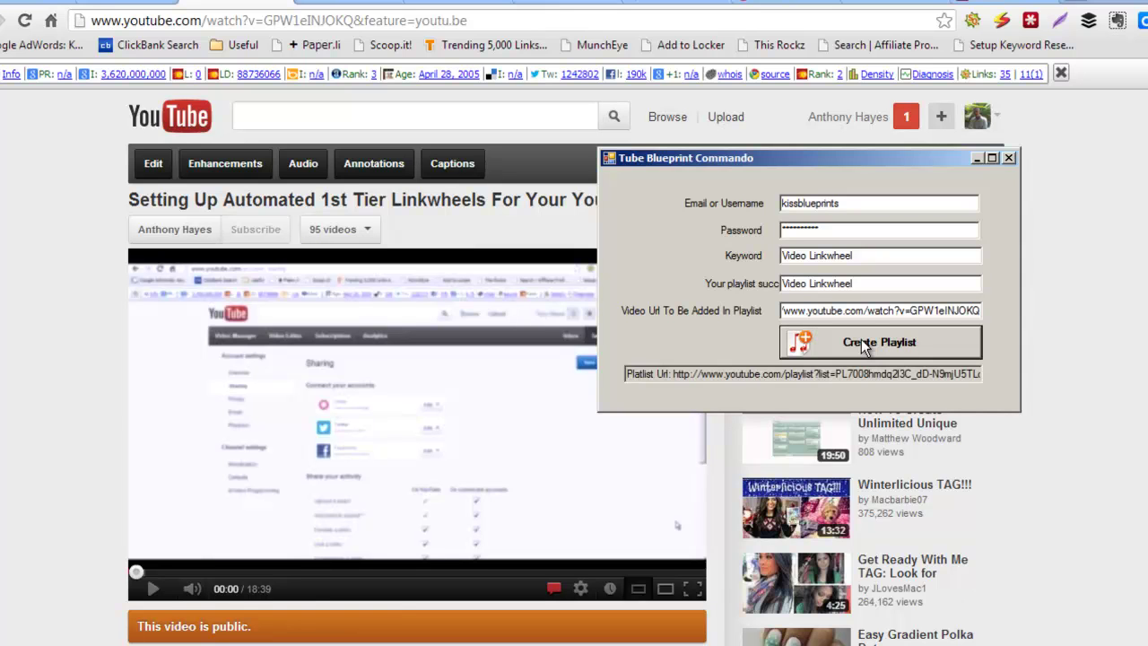
Append 'SEO' to keyword and playlist name and create the 'Video Linkwheel SEO' playlist
{"action": "left_click", "coordinate": [894, 254]}
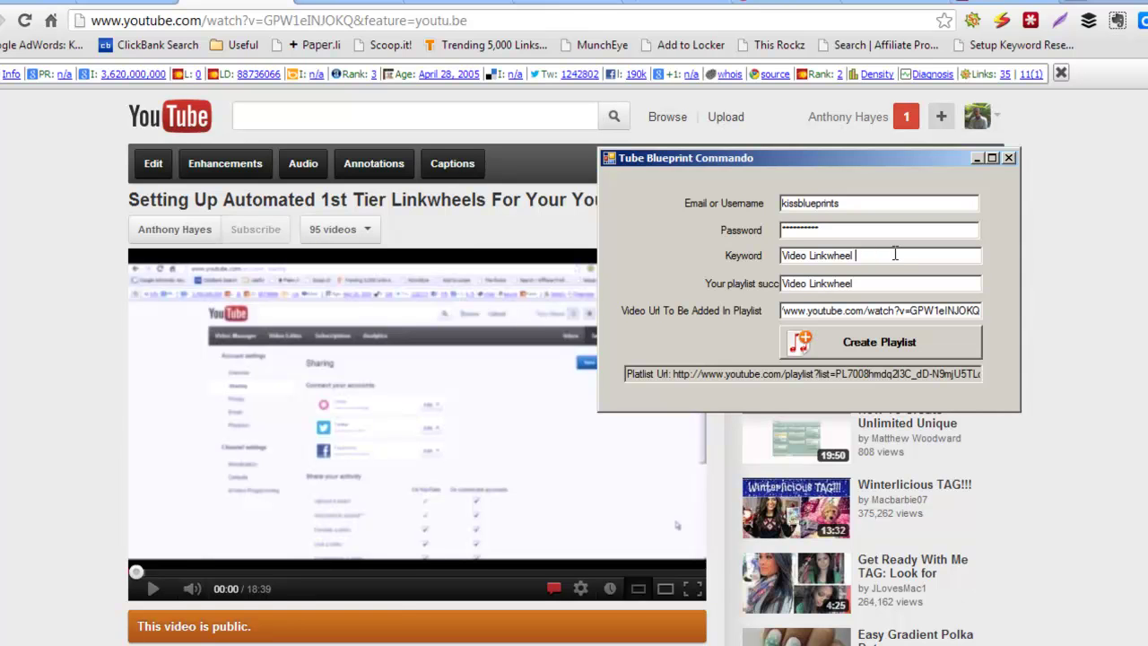
{"action": "type", "text": "SEO"}
{"action": "left_click", "coordinate": [904, 284]}
{"action": "type", "text": "SEO"}
{"action": "left_click", "coordinate": [861, 340]}
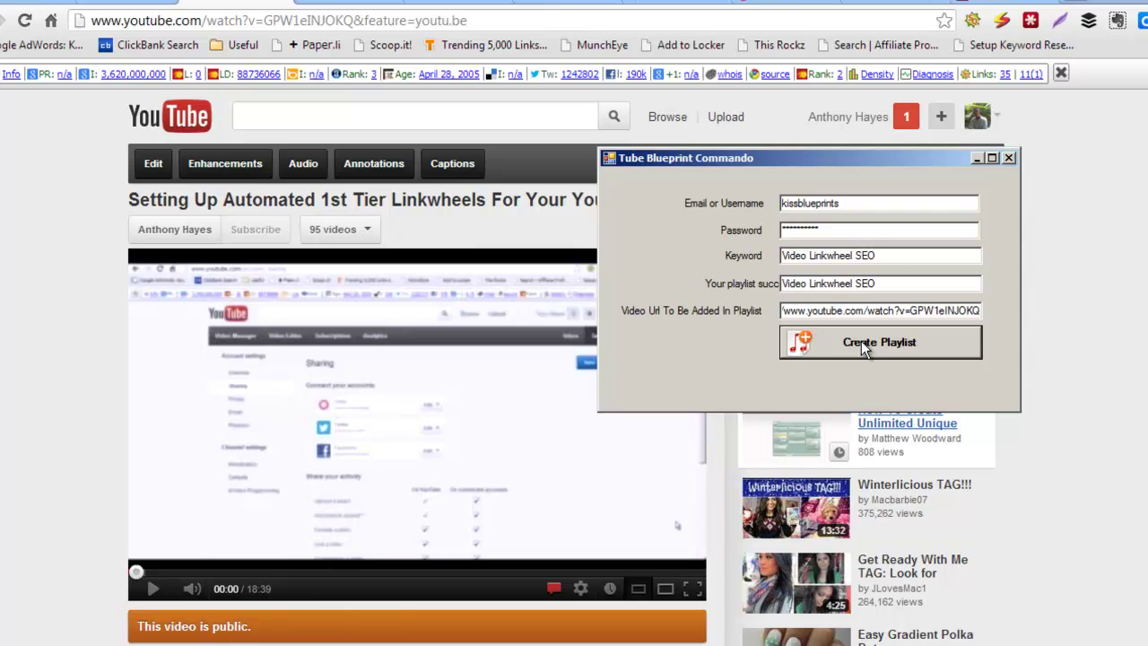
{"action": "left_click", "coordinate": [878, 256]}
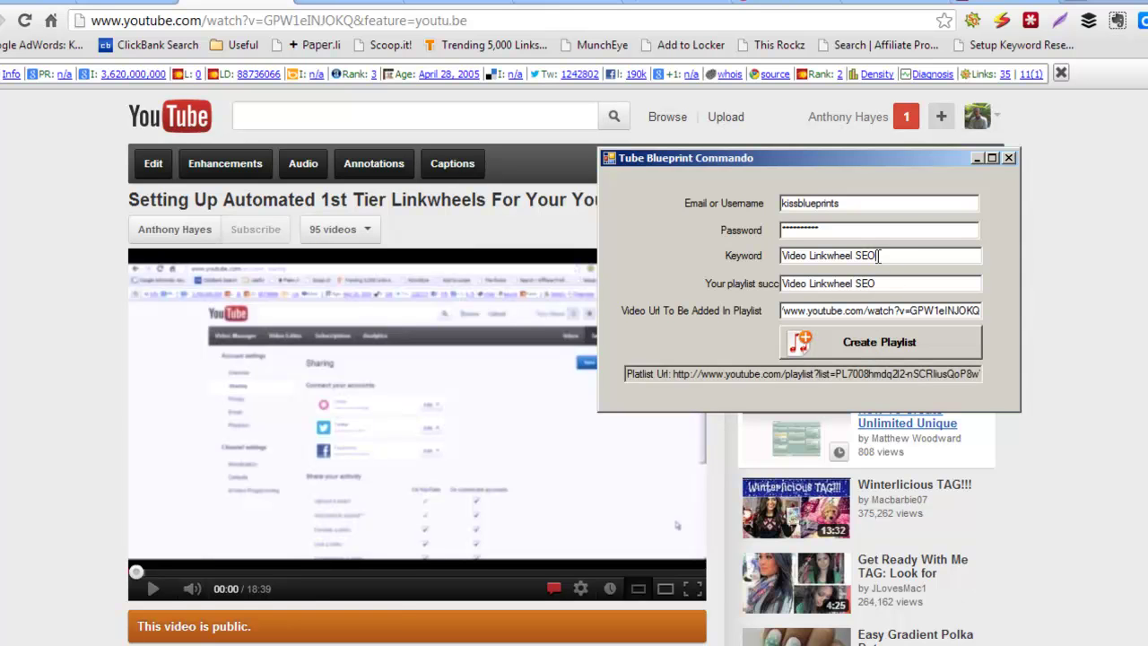
Drop 'SEO' and prefix 'Simple' in both fields to create 'Simple Video Linkwheel'
{"action": "key", "text": "BackSpace"}
{"action": "key", "text": "BackSpace"}
{"action": "key", "text": "BackSpace"}
{"action": "key", "text": "BackSpace"}
{"action": "left_click", "coordinate": [886, 283]}
{"action": "key", "text": "BackSpace"}
{"action": "key", "text": "BackSpace"}
{"action": "key", "text": "BackSpace"}
{"action": "key", "text": "BackSpace"}
{"action": "type", "text": "Simple"}
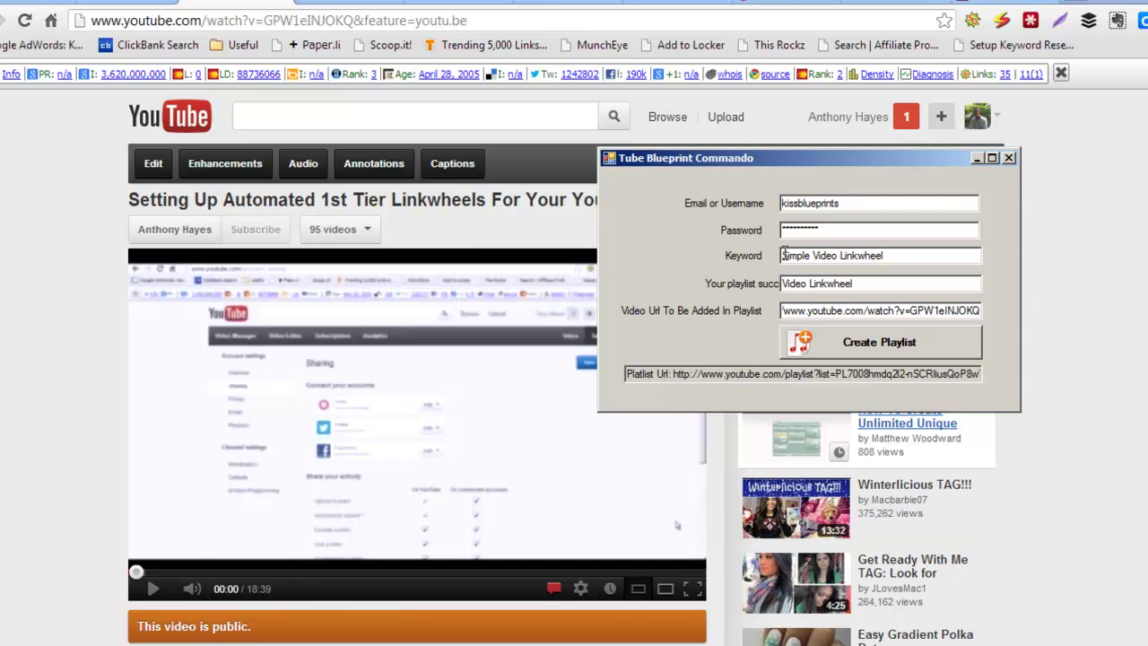
{"action": "left_click", "coordinate": [783, 283]}
{"action": "type", "text": "S"}
{"action": "type", "text": "imple"}
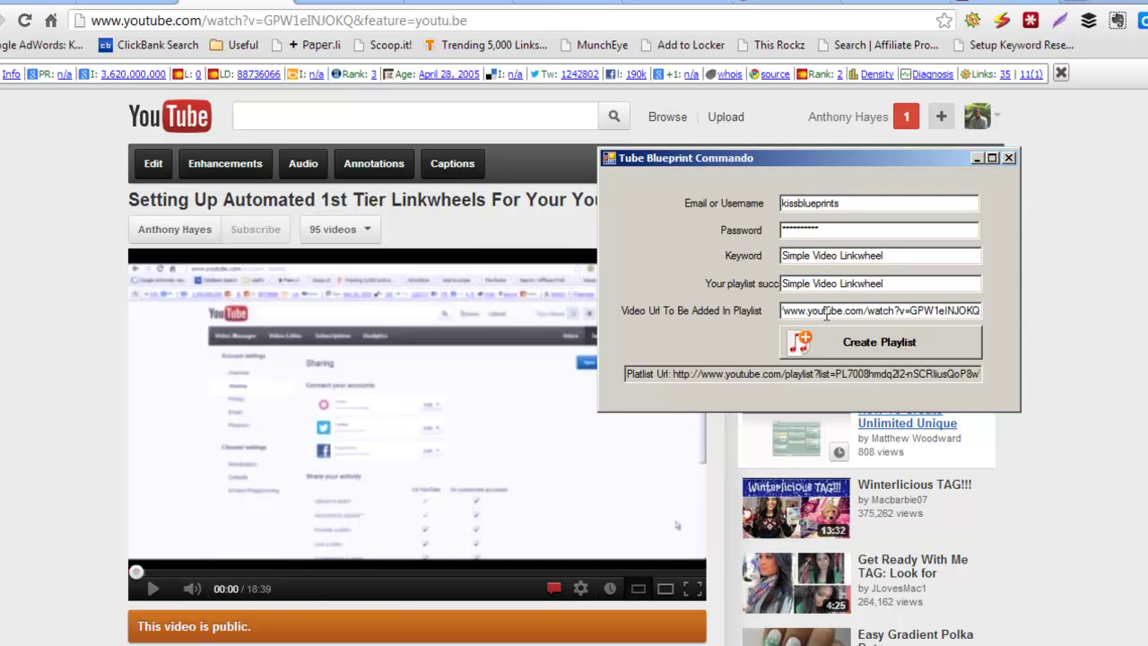
{"action": "left_click", "coordinate": [867, 340]}
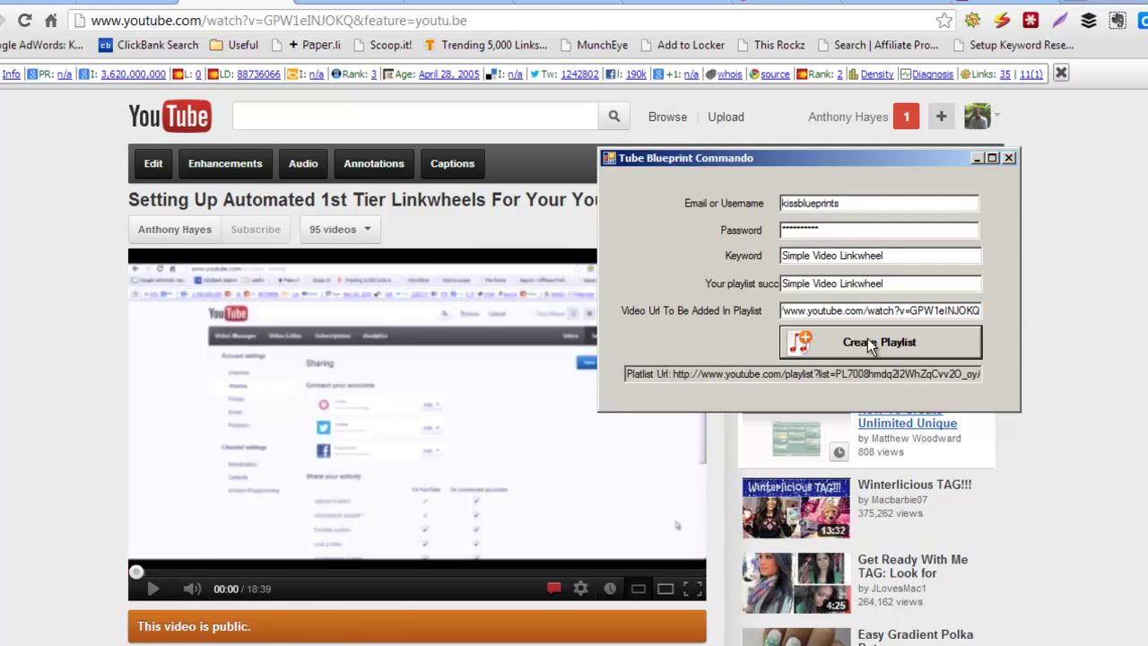
Insert 'SEO' after Simple in both fields and create 'Simple SEO Video Linkwheel'
{"action": "left_click", "coordinate": [808, 257]}
{"action": "type", "text": "SEO"}
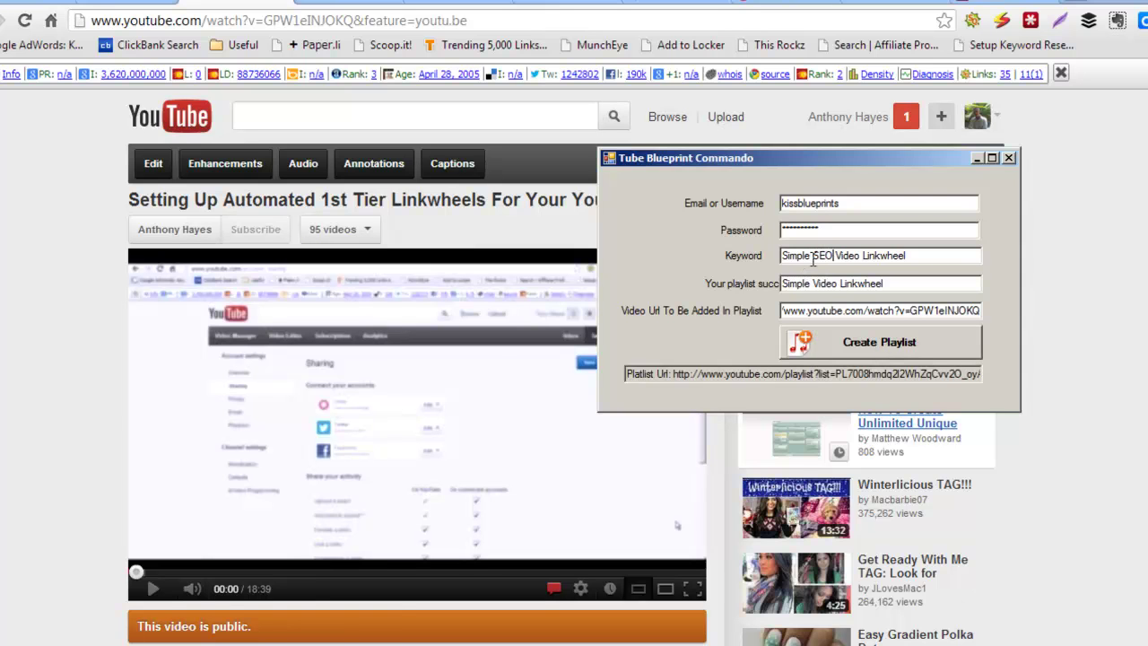
{"action": "left_click", "coordinate": [814, 284]}
{"action": "type", "text": "S"}
{"action": "type", "text": "EO"}
{"action": "left_click", "coordinate": [861, 344]}
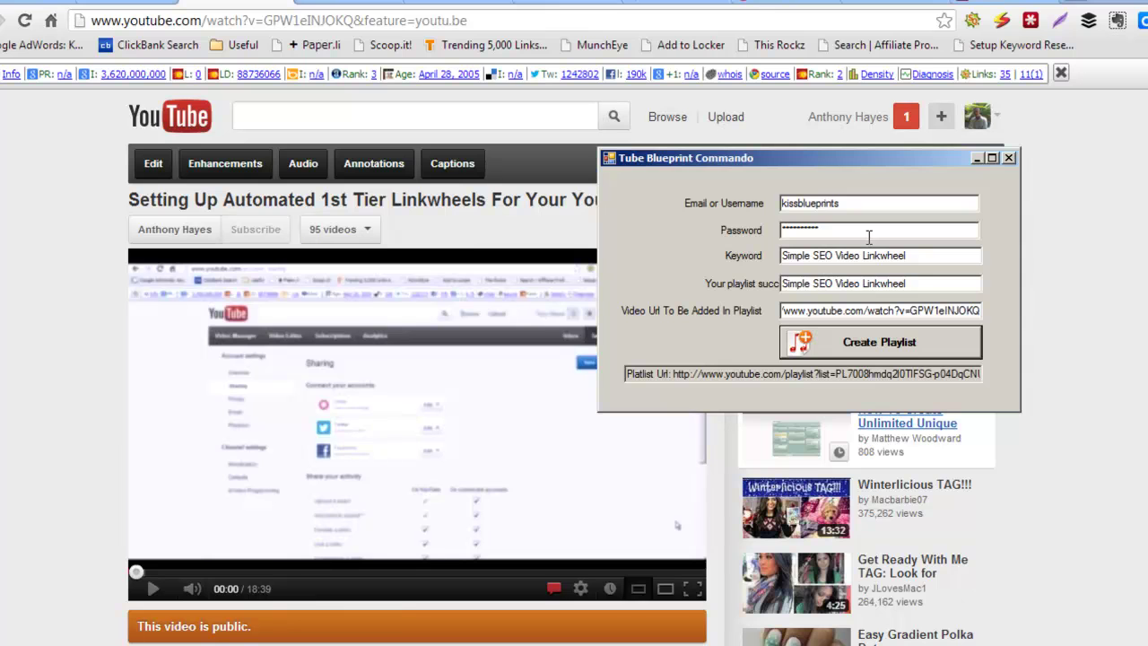
Insert '1st Tier' and remove 'Simple' in both fields to create 'SEO 1st Tier Video Linkwheel'
{"action": "left_click", "coordinate": [868, 233]}
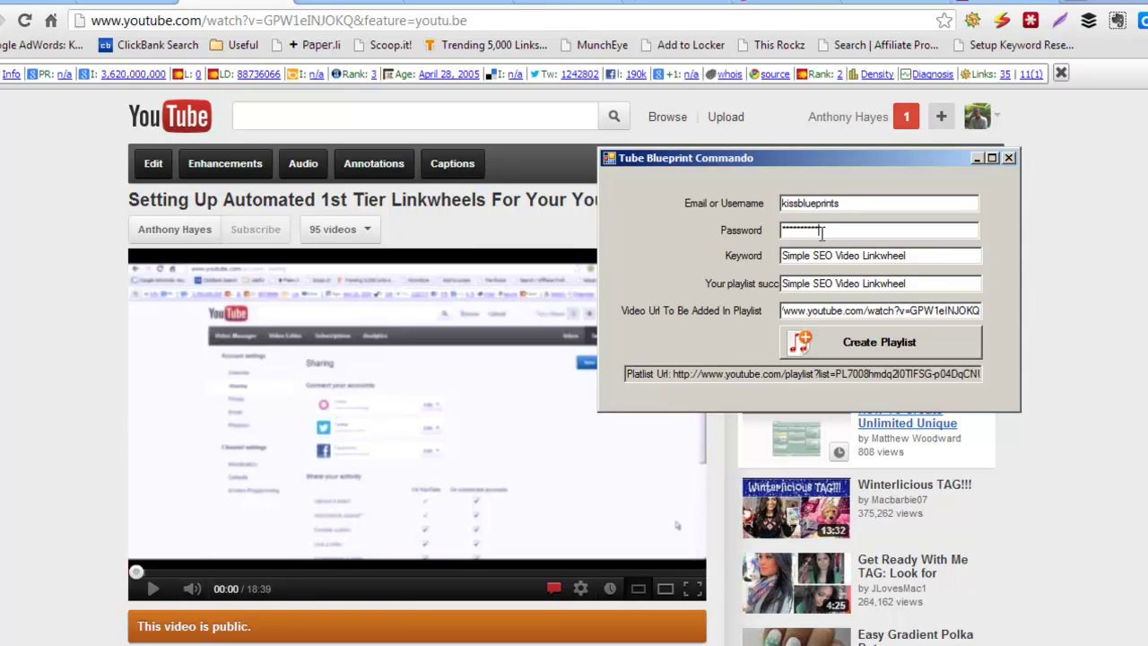
{"action": "left_click", "coordinate": [837, 258]}
{"action": "type", "text": "1"}
{"action": "type", "text": "st Tier"}
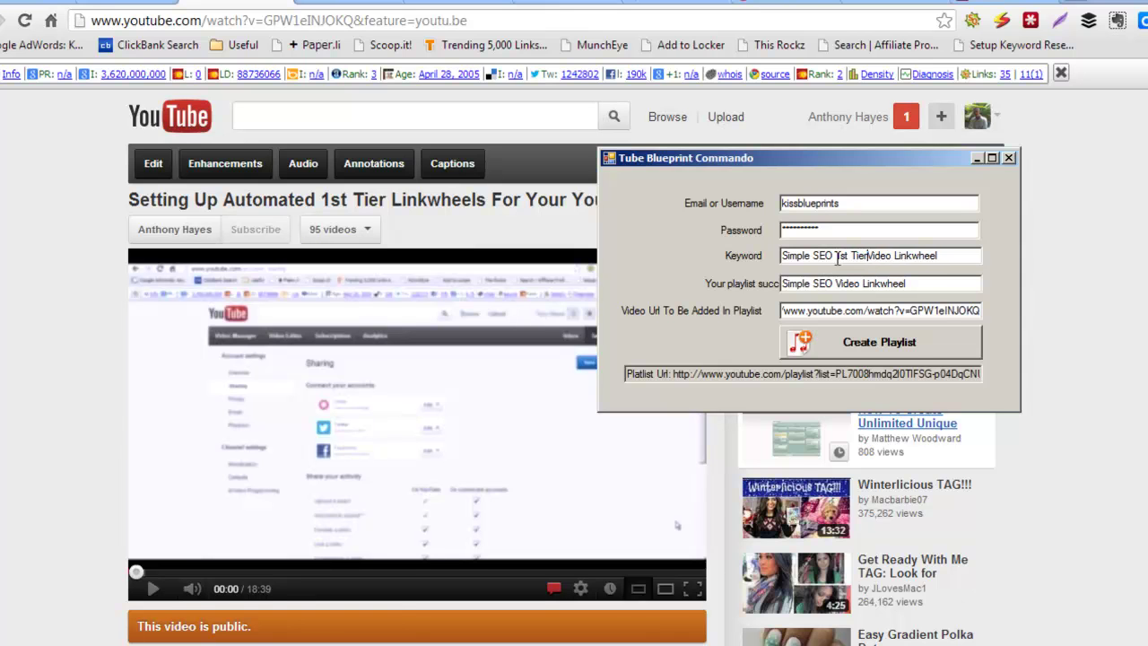
{"action": "left_click", "coordinate": [837, 285]}
{"action": "type", "text": "1st Tie"}
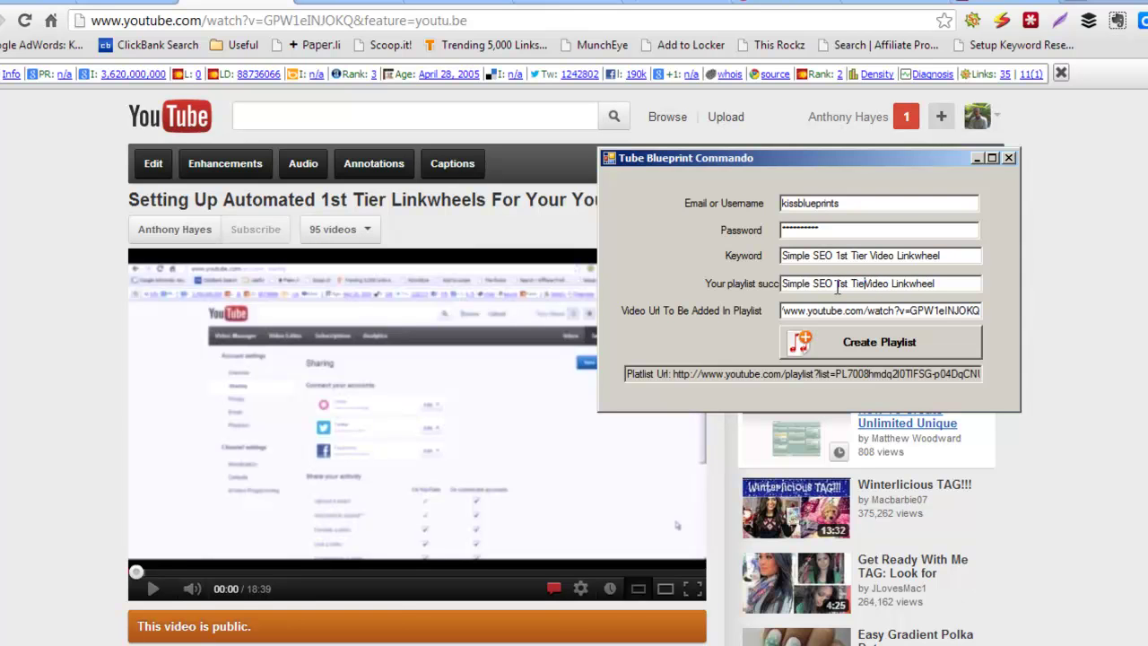
{"action": "type", "text": "r"}
{"action": "left_click", "coordinate": [814, 258]}
{"action": "key", "text": "BackSpace"}
{"action": "key", "text": "BackSpace"}
{"action": "key", "text": "BackSpace"}
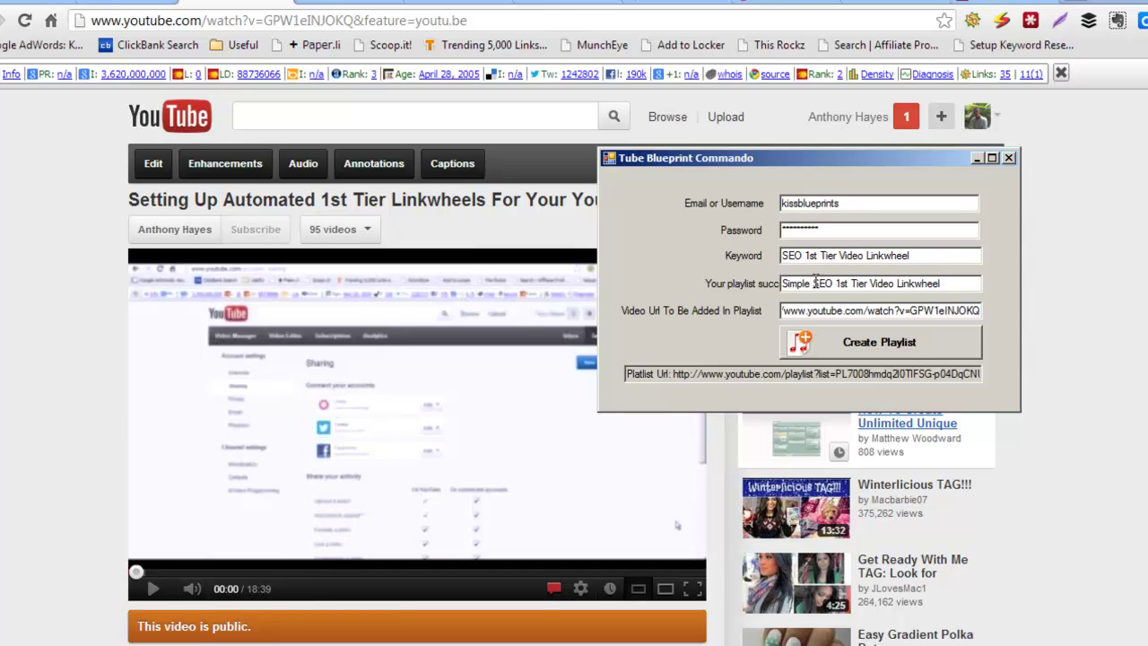
{"action": "left_click", "coordinate": [812, 283]}
{"action": "key", "text": "BackSpace"}
{"action": "key", "text": "BackSpace"}
{"action": "key", "text": "BackSpace"}
{"action": "key", "text": "BackSpace"}
{"action": "key", "text": "BackSpace"}
{"action": "key", "text": "BackSpace"}
{"action": "key", "text": "BackSpace"}
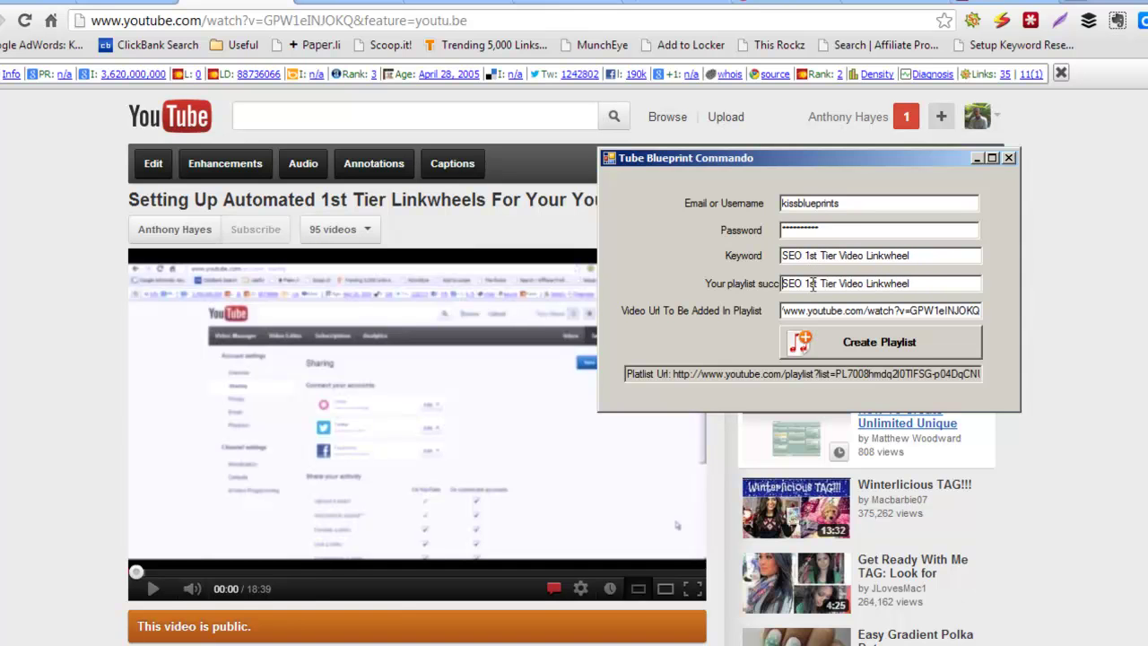
{"action": "left_click", "coordinate": [857, 339]}
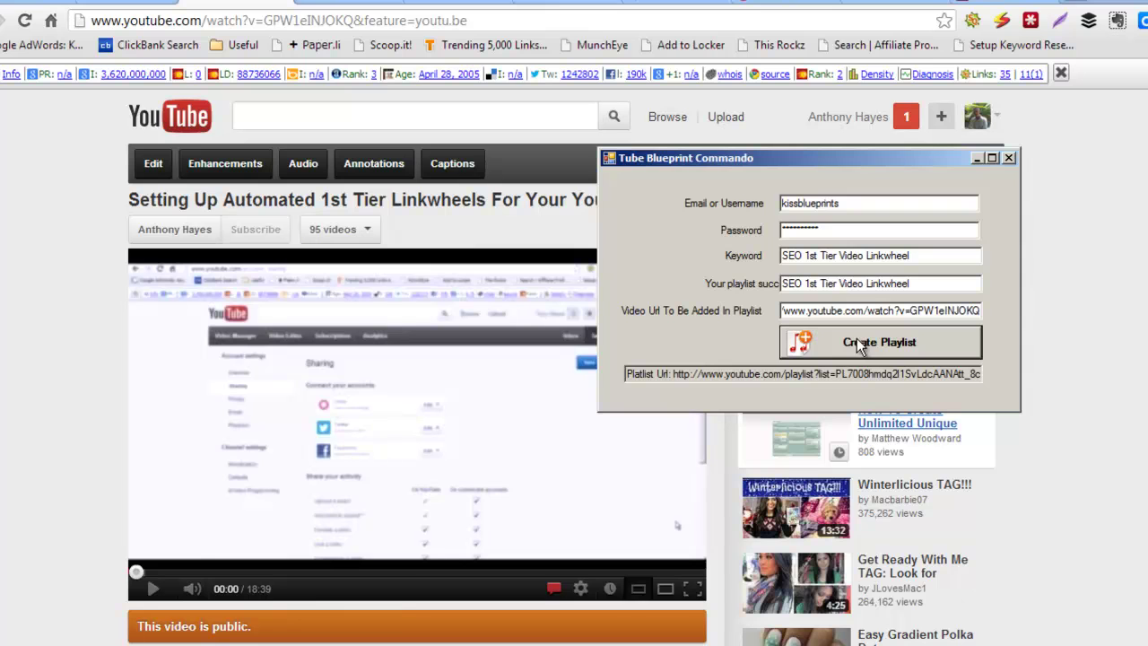
Remove 'SEO' from both fields and create the '1st Tier Video Linkwheel' playlist
{"action": "left_click", "coordinate": [806, 256]}
{"action": "key", "text": "BackSpace"}
{"action": "key", "text": "BackSpace"}
{"action": "key", "text": "BackSpace"}
{"action": "key", "text": "BackSpace"}
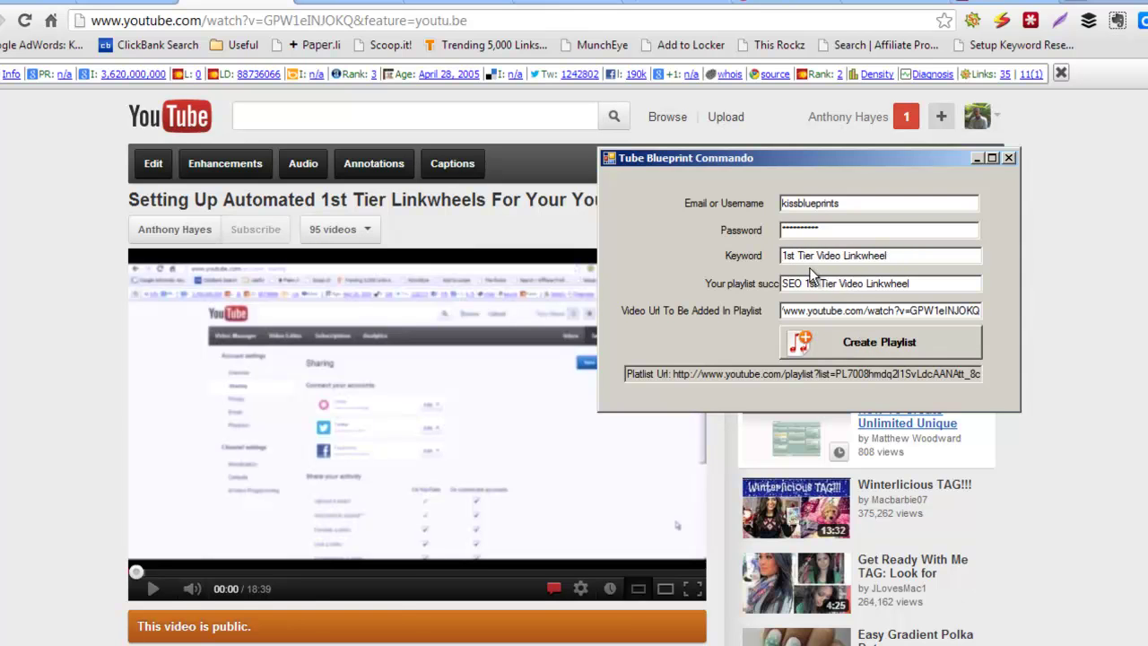
{"action": "left_click", "coordinate": [806, 284]}
{"action": "key", "text": "BackSpace"}
{"action": "key", "text": "BackSpace"}
{"action": "key", "text": "BackSpace"}
{"action": "key", "text": "BackSpace"}
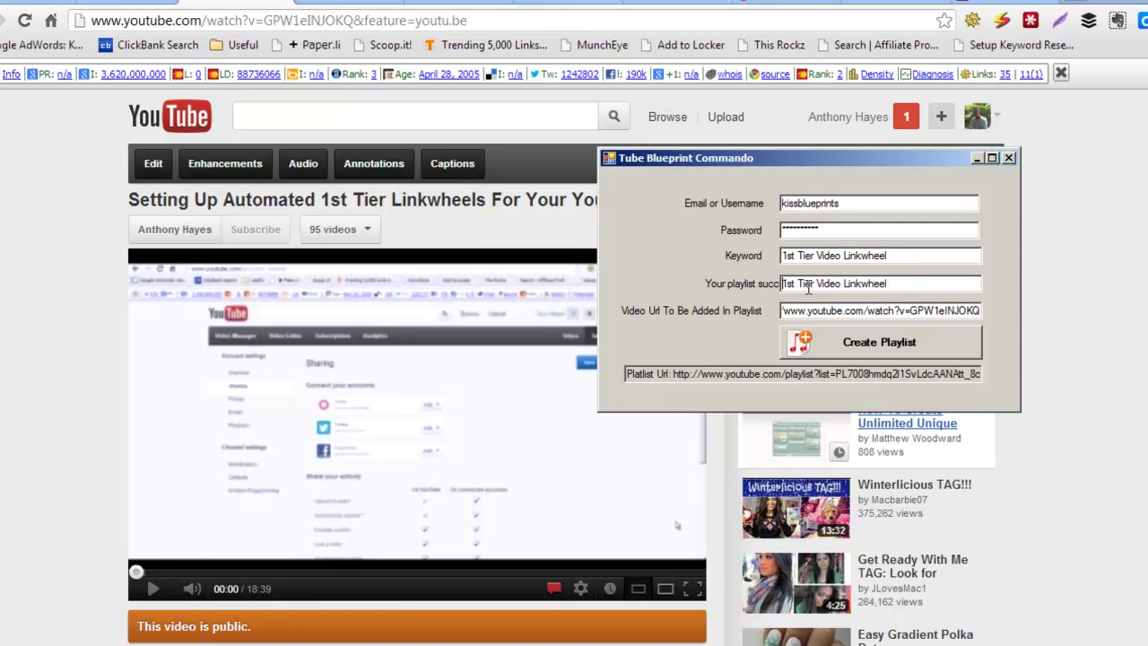
{"action": "left_click", "coordinate": [831, 336]}
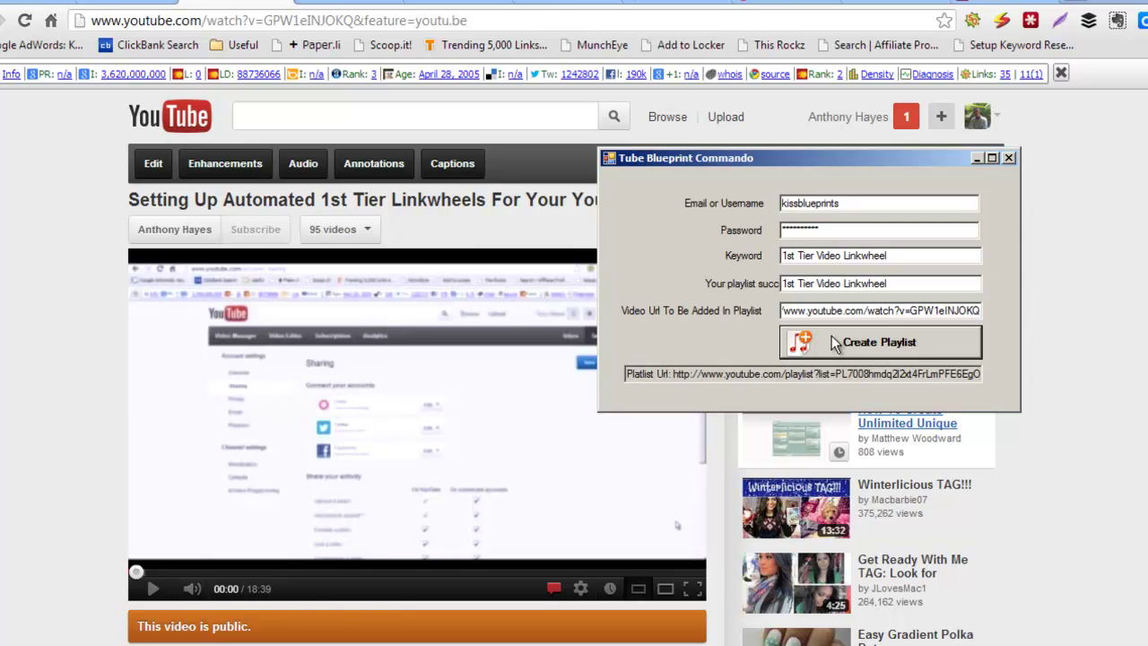
{"action": "left_click", "coordinate": [783, 256]}
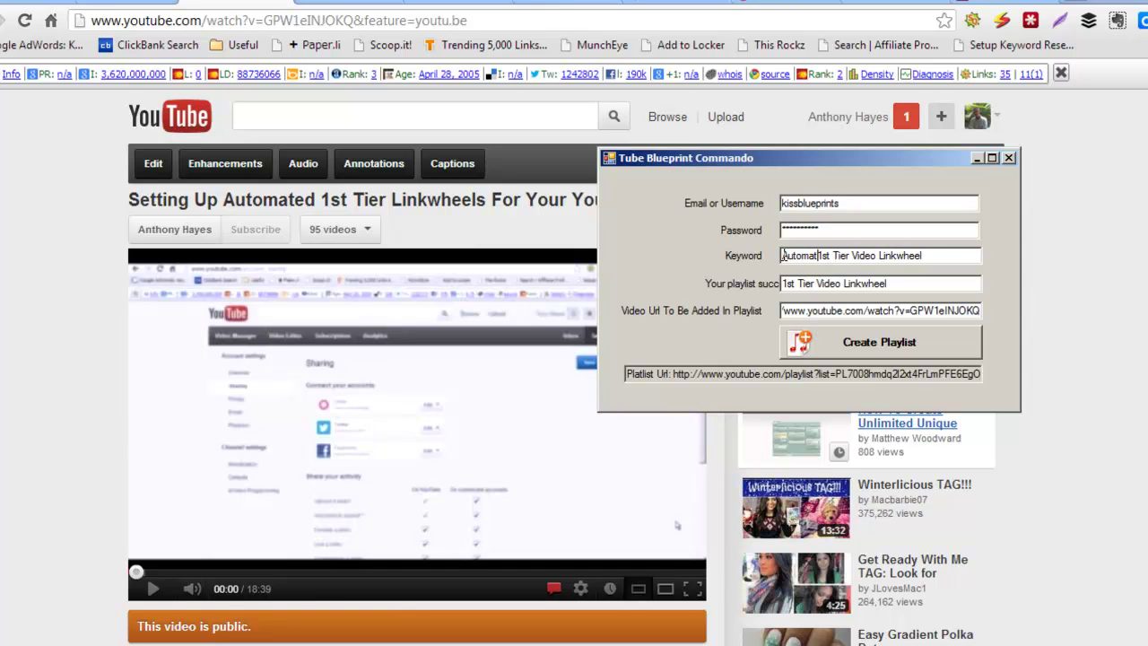
Prefix both fields with 'Automated' and create the playlist, retrying after 'Playlist Not Created'
{"action": "type", "text": "Automated"}
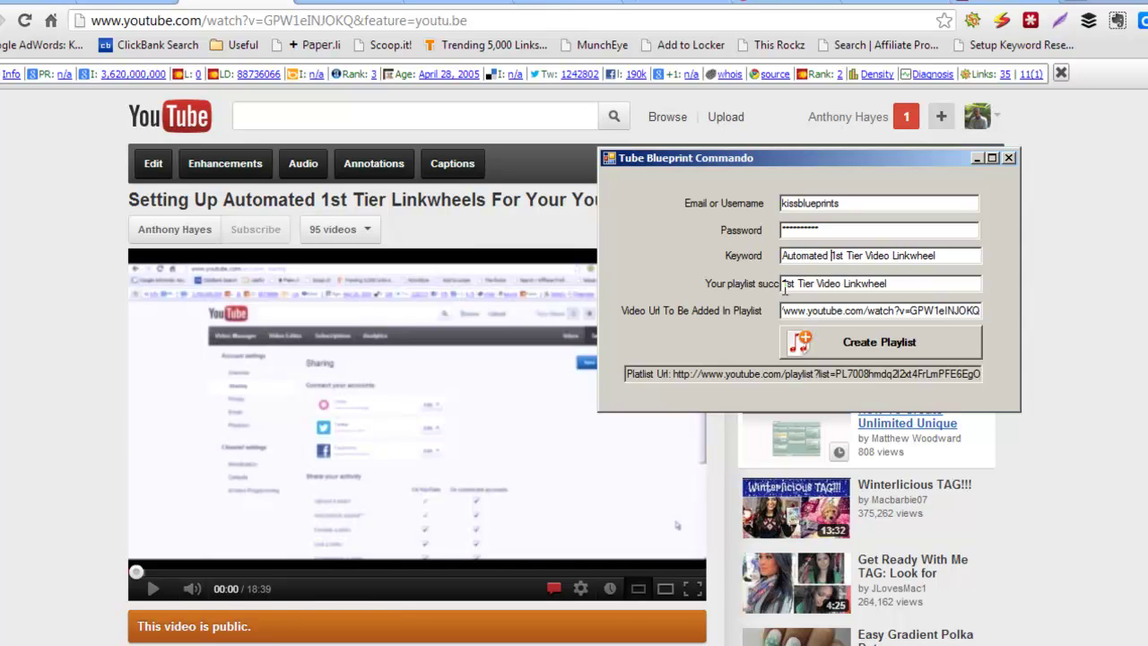
{"action": "left_click", "coordinate": [784, 283]}
{"action": "type", "text": "Automate"}
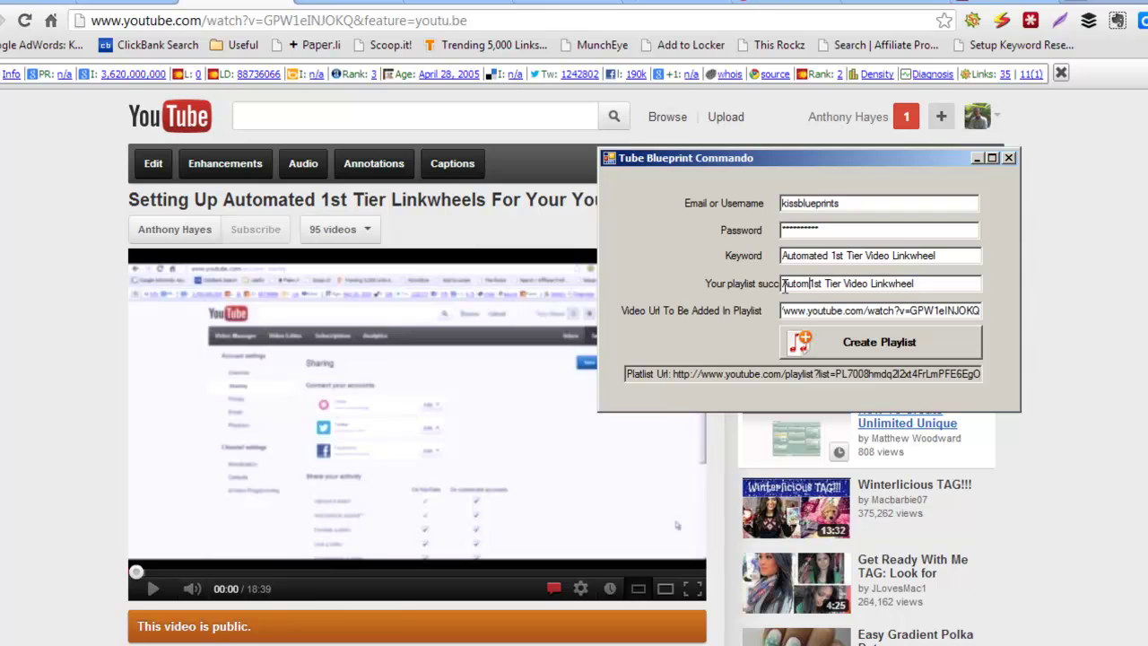
{"action": "type", "text": "d"}
{"action": "left_click", "coordinate": [875, 340]}
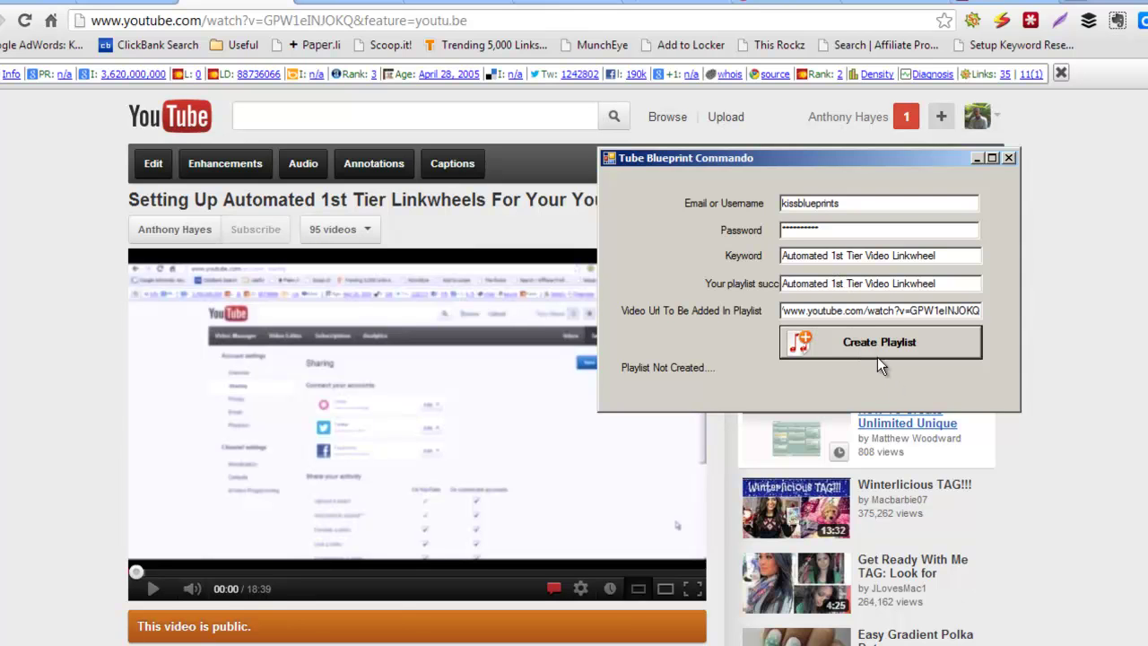
{"action": "left_click", "coordinate": [867, 344]}
Replace '1st' with 'First'/'Firstt' and create 'Automated Firstt Tier Video Linkwheel'
{"action": "left_click", "coordinate": [846, 256]}
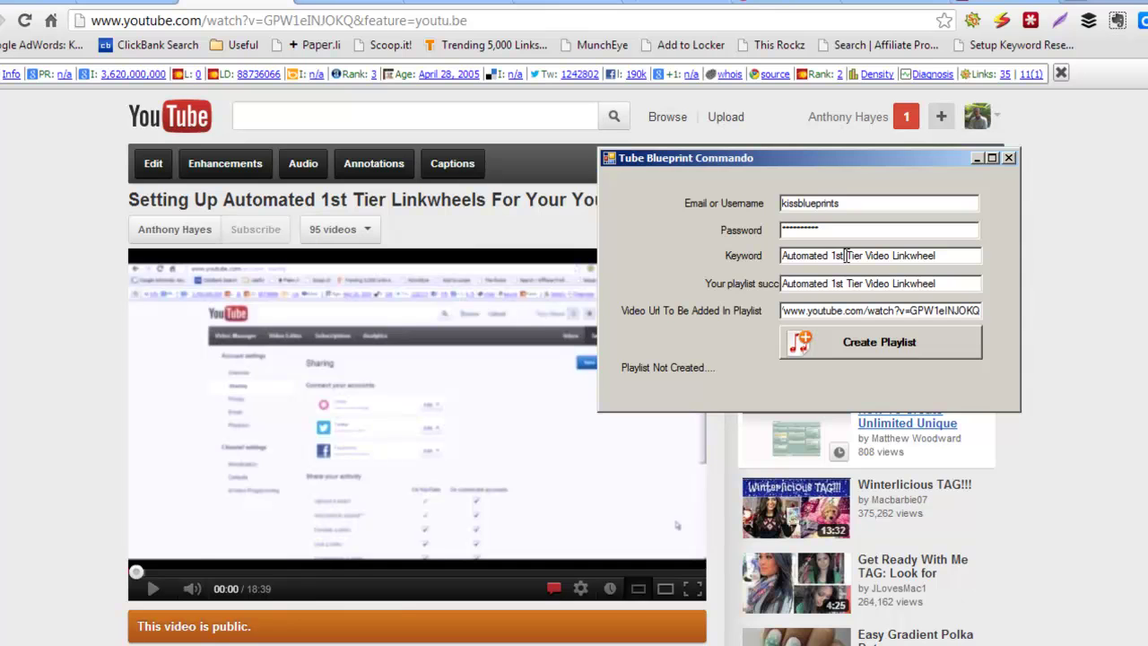
{"action": "key", "text": "BackSpace"}
{"action": "key", "text": "BackSpace"}
{"action": "key", "text": "BackSpace"}
{"action": "key", "text": "BackSpace"}
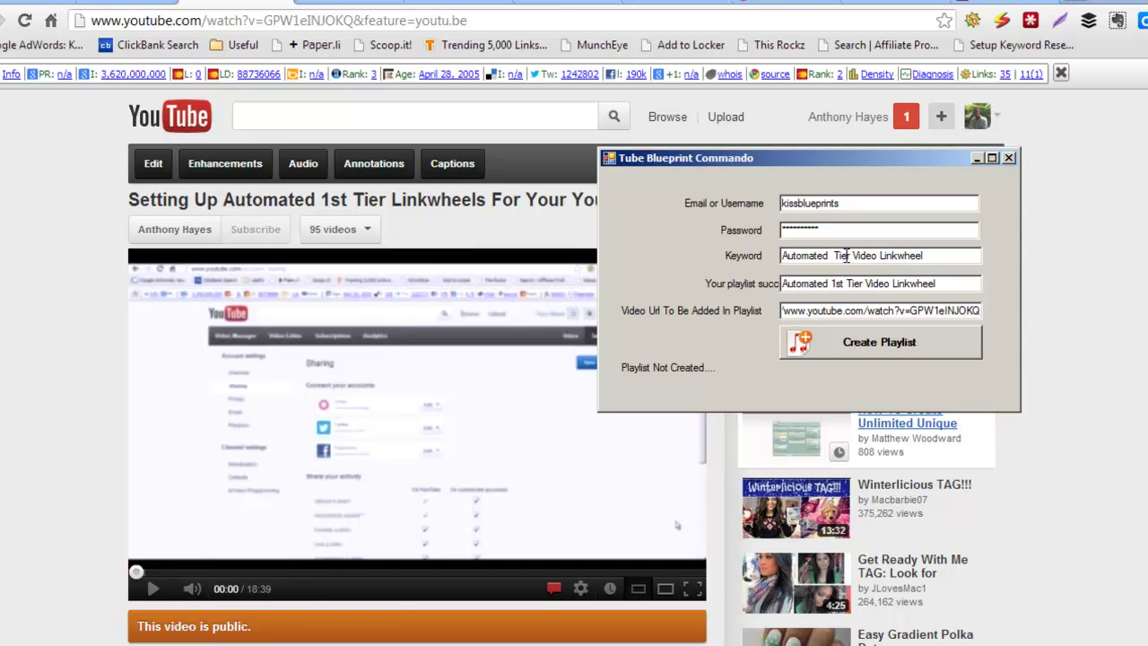
{"action": "type", "text": "First"}
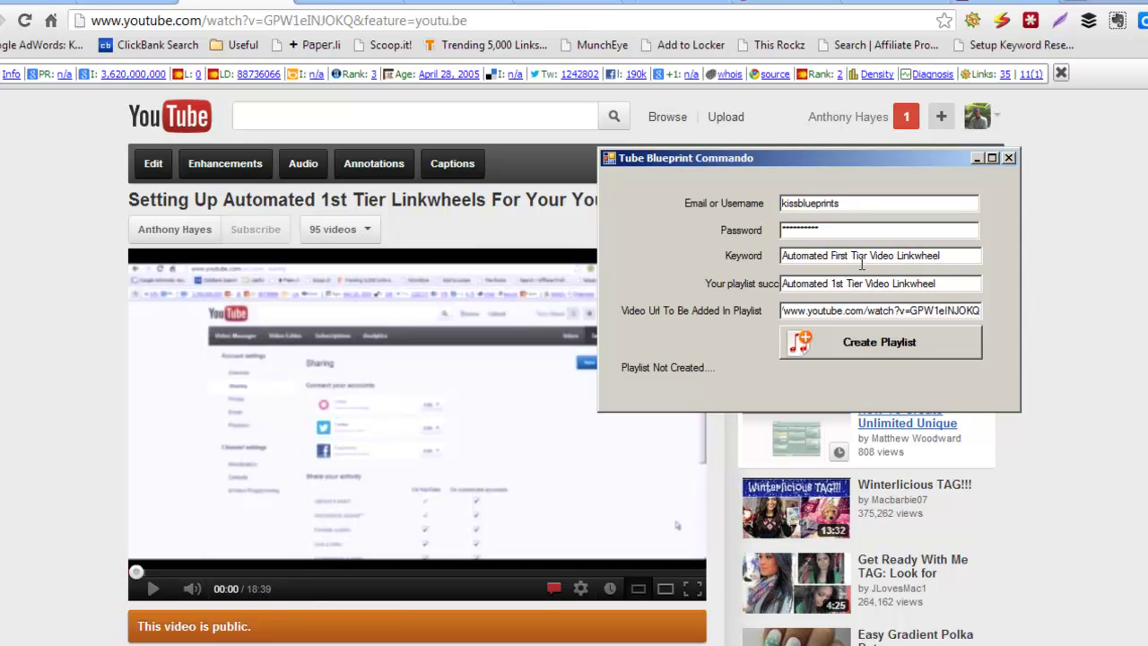
{"action": "double_click", "coordinate": [842, 285]}
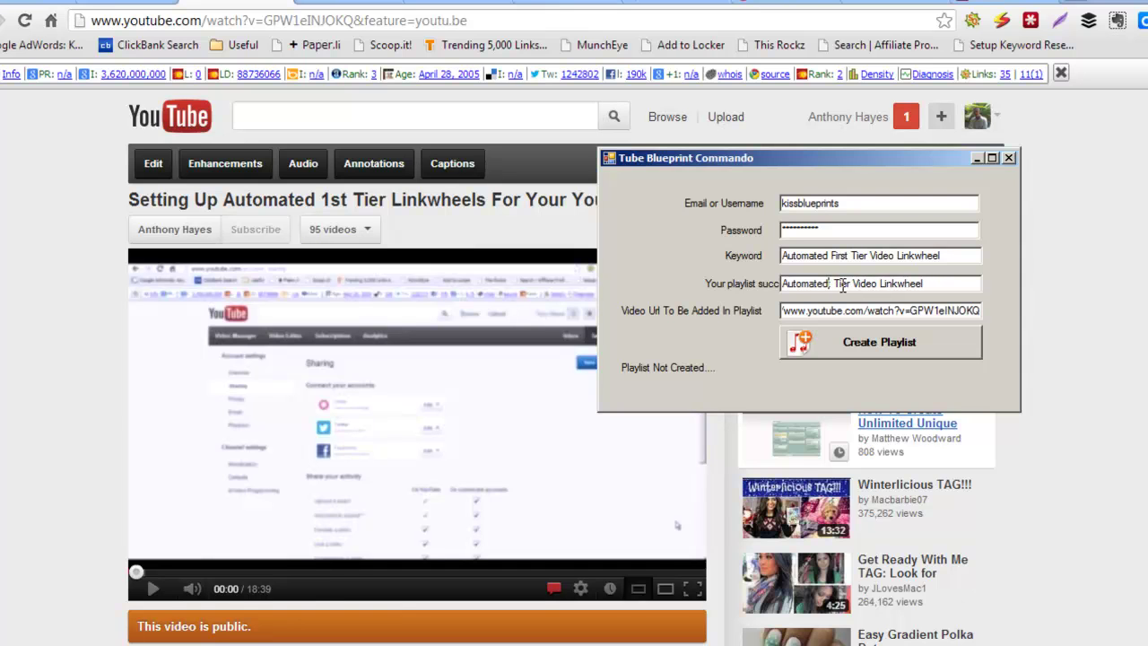
{"action": "type", "text": "Firstt"}
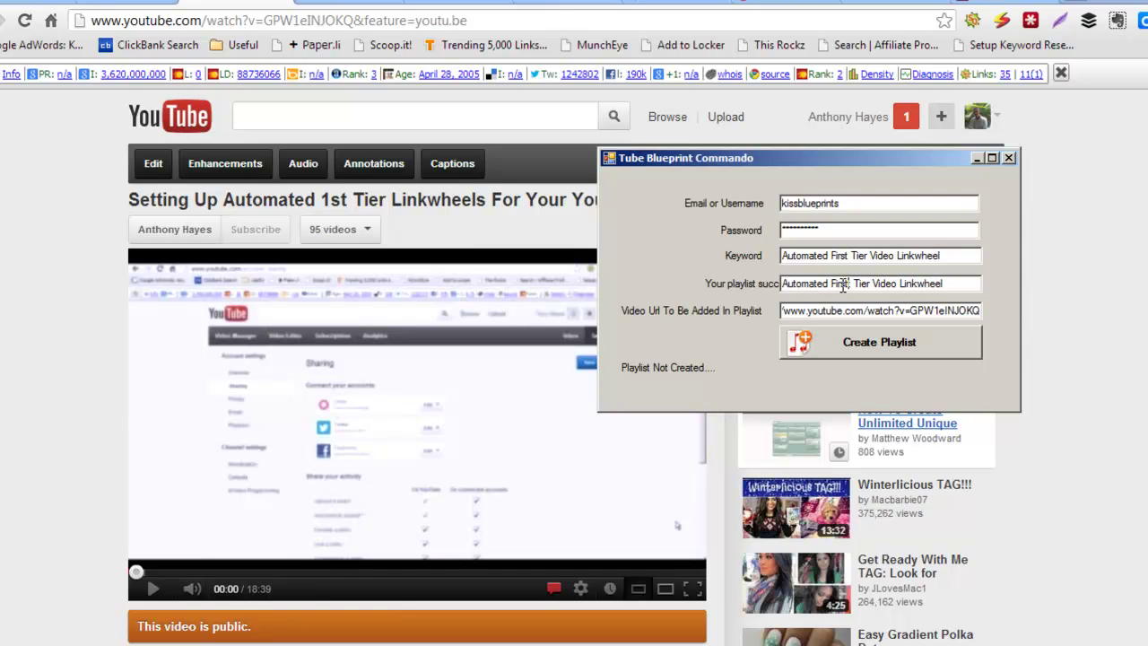
{"action": "left_click", "coordinate": [884, 341]}
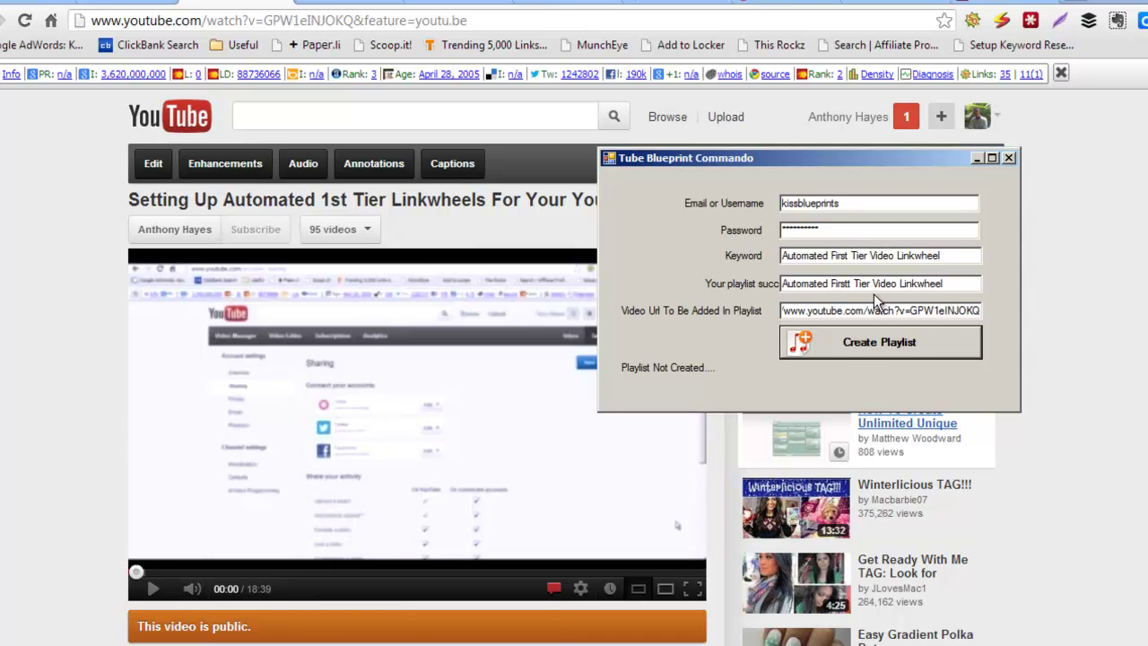
Delete 'Automated', fix 'Firstt' to 'First', and create 'First Tier Video Linkwheel'
{"action": "left_click", "coordinate": [826, 256]}
{"action": "left_click_drag", "start_coordinate": [826, 256], "coordinate": [761, 258]}
{"action": "key", "text": "BackSpace"}
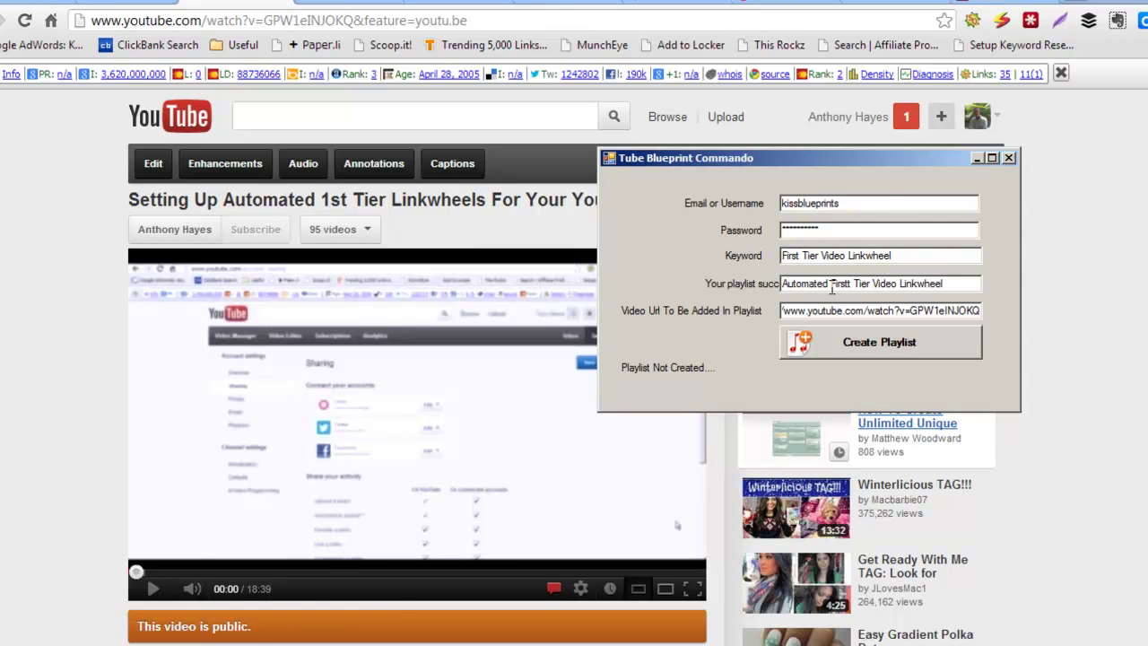
{"action": "left_click_drag", "start_coordinate": [831, 283], "coordinate": [770, 285]}
{"action": "key", "text": "BackSpace"}
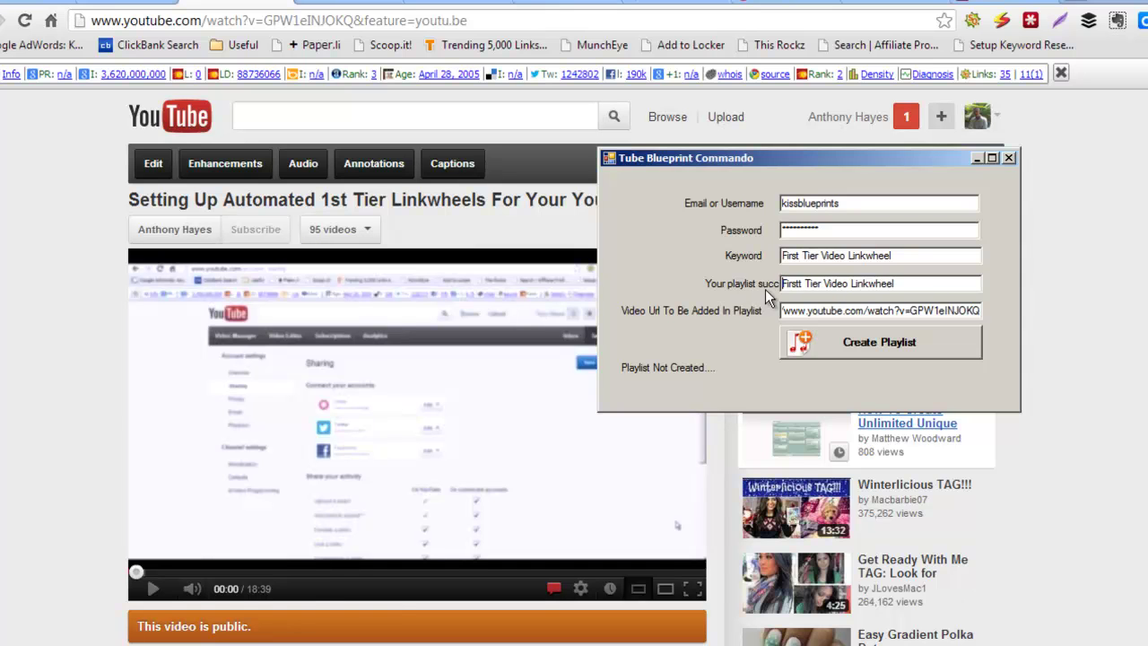
{"action": "left_click", "coordinate": [801, 284]}
{"action": "key", "text": "BackSpace"}
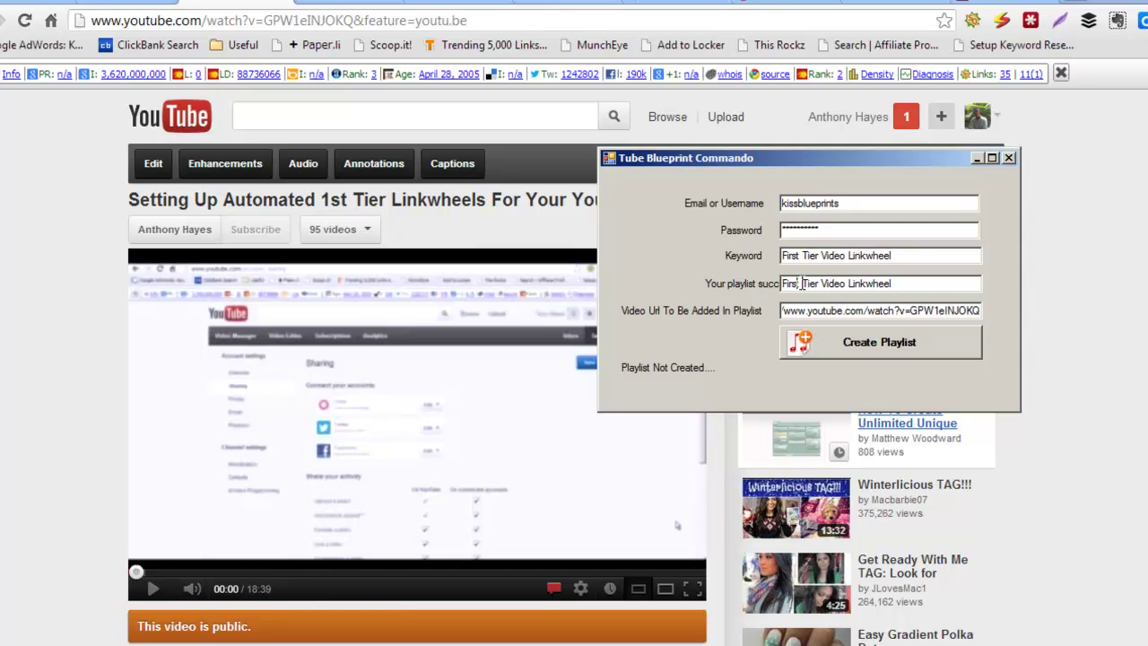
{"action": "left_click", "coordinate": [868, 342]}
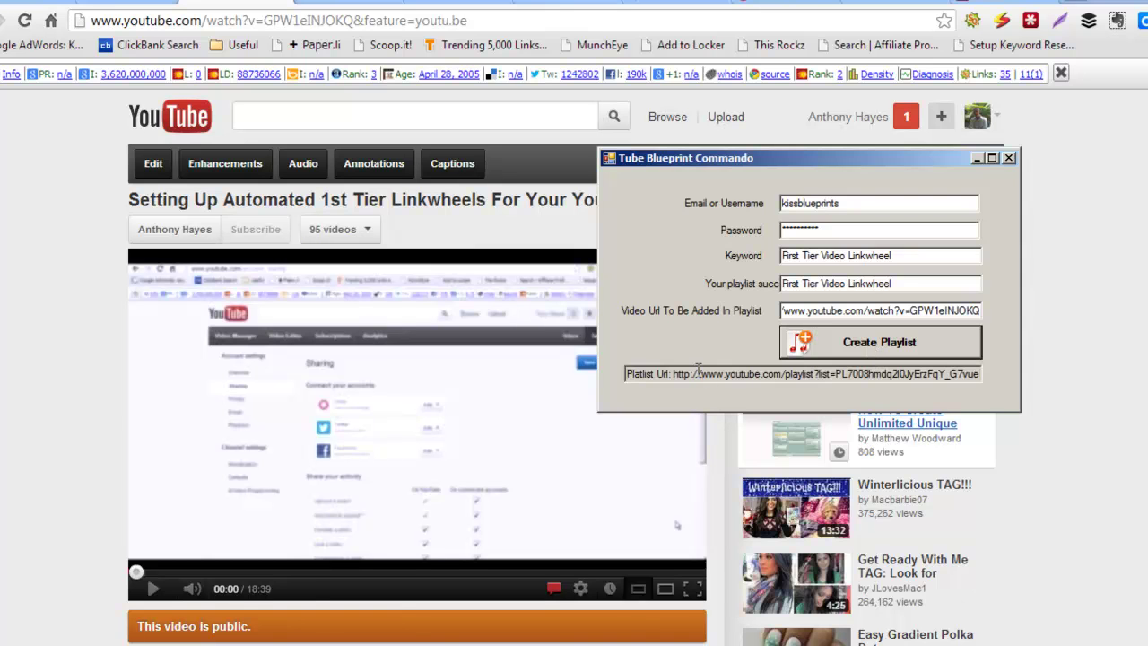
Copy the new playlist link, then go to Video Manager's list of all playlists
{"action": "left_click_drag", "start_coordinate": [674, 373], "coordinate": [1046, 382]}
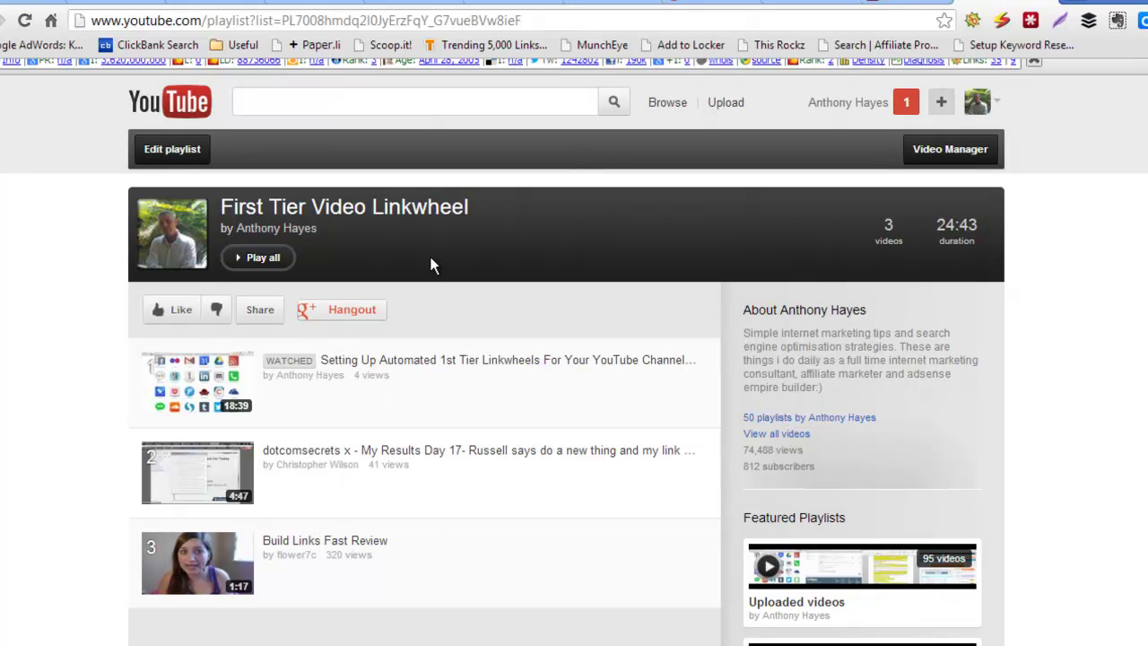
{"action": "left_click", "coordinate": [939, 151]}
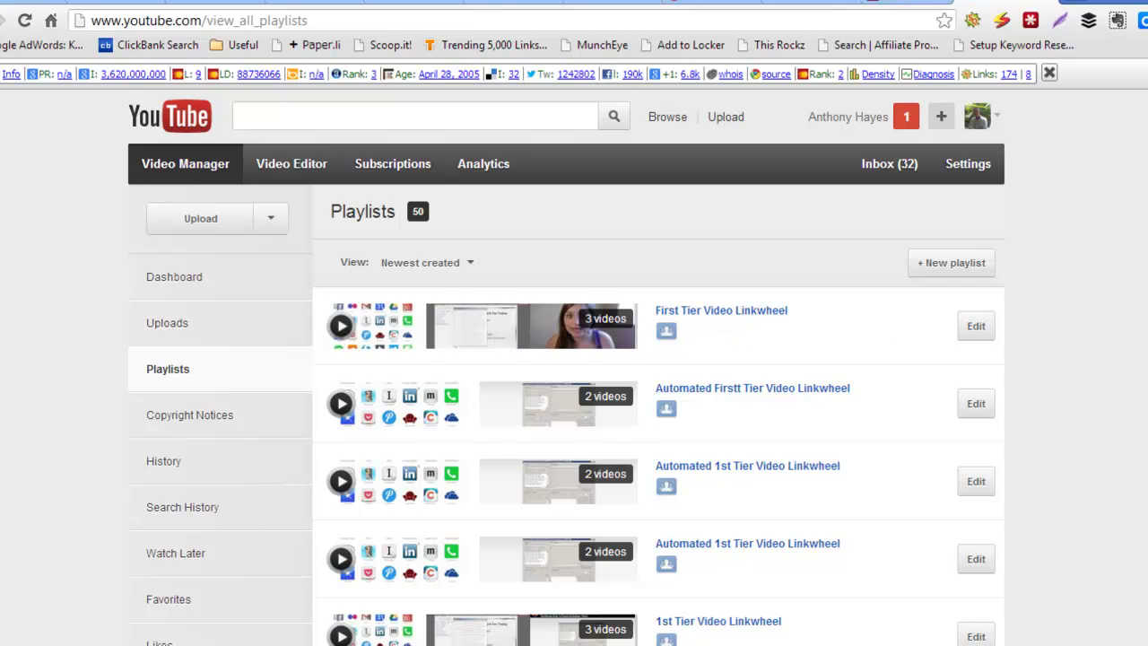
Scroll through the 50 Video Manager playlists, then switch back to Tube Blueprint Commando
{"action": "scroll", "coordinate": [574, 359], "scroll_direction": "down", "scroll_amount": 3}
{"action": "scroll", "coordinate": [574, 359], "scroll_direction": "up", "scroll_amount": 1}
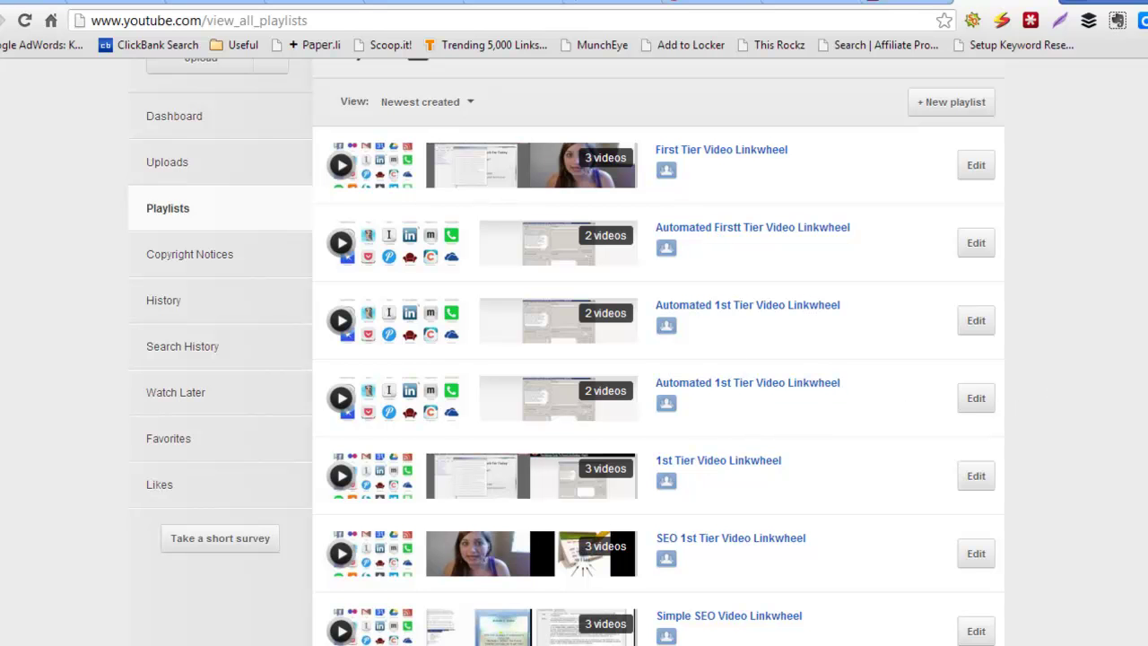
{"action": "scroll", "coordinate": [567, 352], "scroll_direction": "down", "scroll_amount": 1}
{"action": "scroll", "coordinate": [567, 351], "scroll_direction": "down", "scroll_amount": 1}
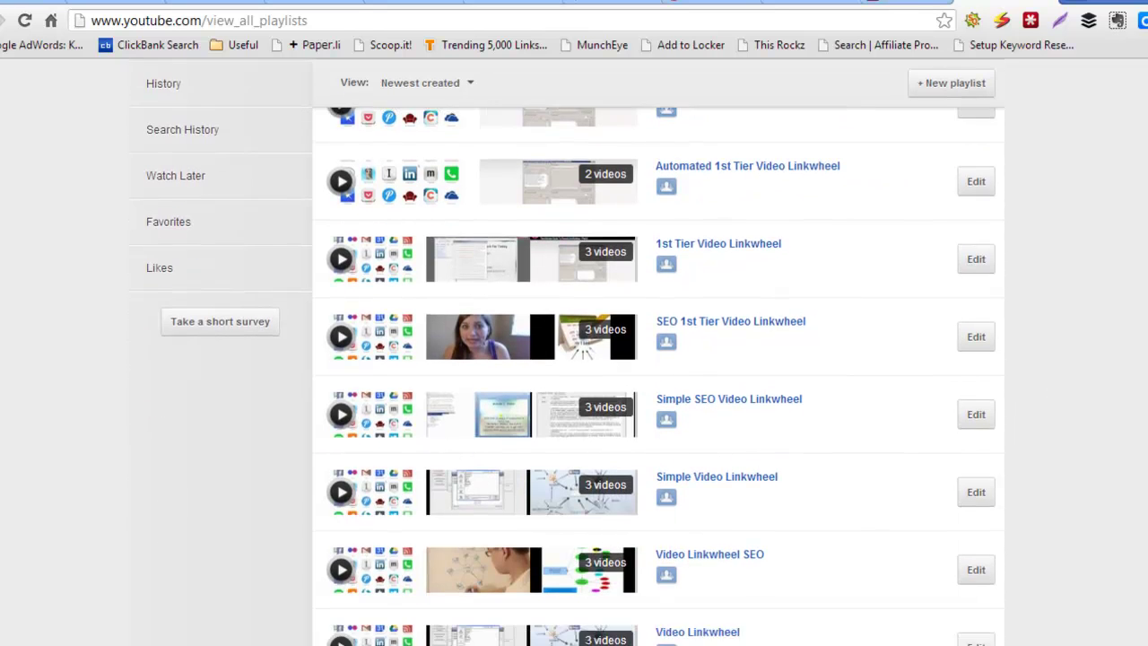
{"action": "scroll", "coordinate": [567, 352], "scroll_direction": "down", "scroll_amount": 1}
{"action": "scroll", "coordinate": [567, 352], "scroll_direction": "down", "scroll_amount": 1}
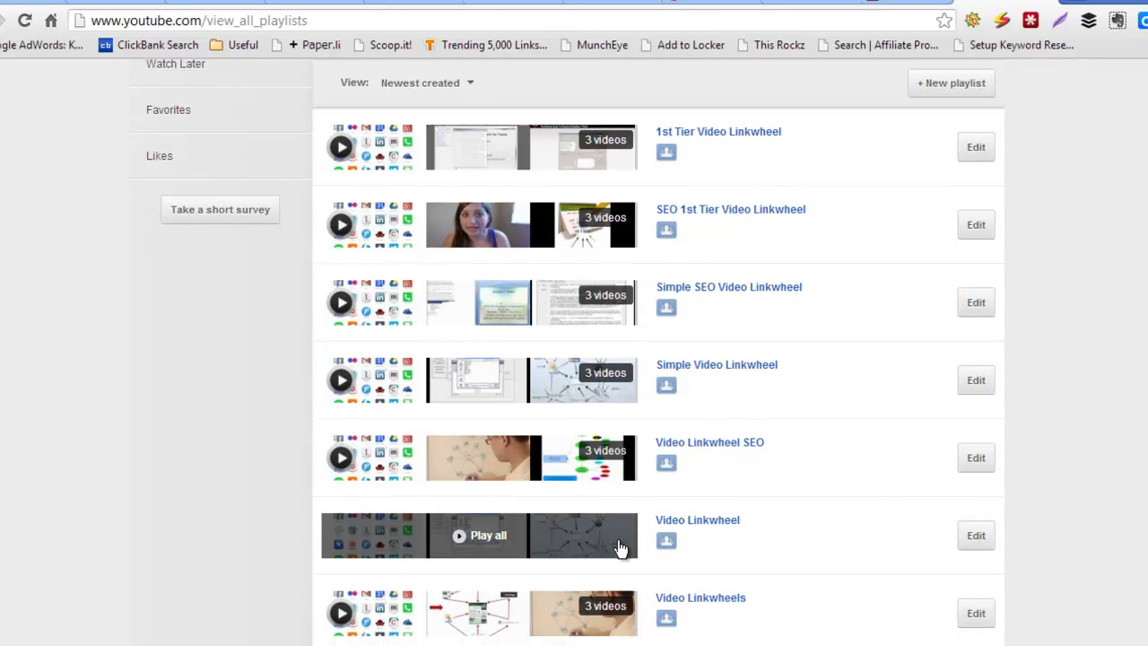
{"action": "scroll", "coordinate": [567, 352], "scroll_direction": "up", "scroll_amount": 3}
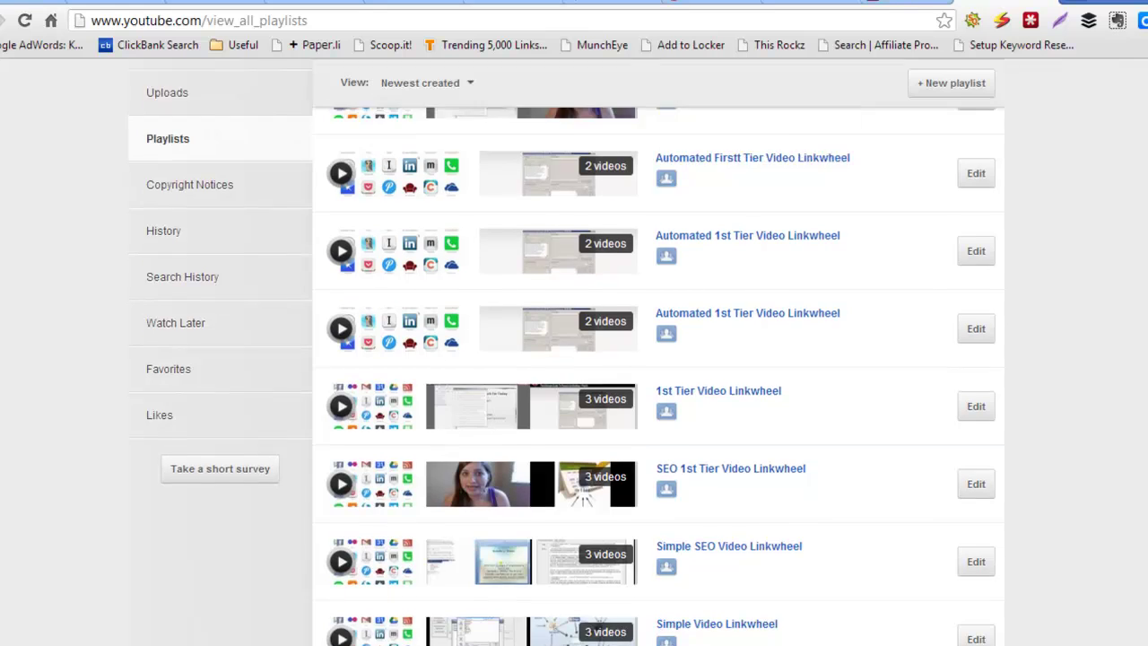
{"action": "scroll", "coordinate": [566, 351], "scroll_direction": "up", "scroll_amount": 2}
{"action": "scroll", "coordinate": [567, 351], "scroll_direction": "down", "scroll_amount": 1}
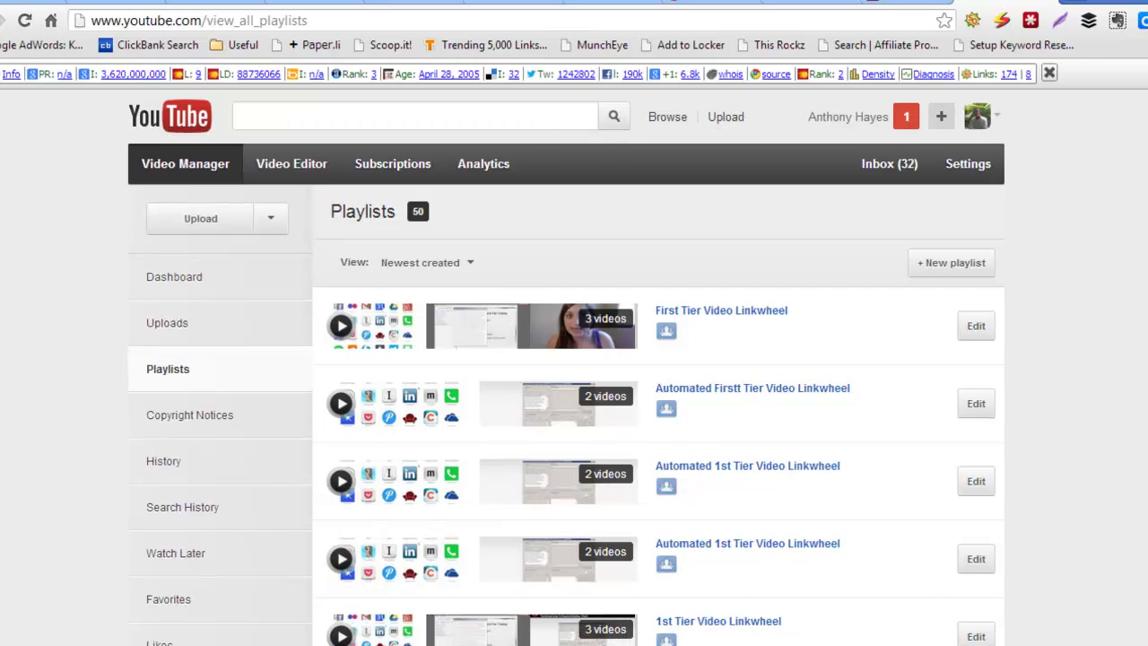
{"action": "scroll", "coordinate": [574, 404], "scroll_direction": "down", "scroll_amount": 3}
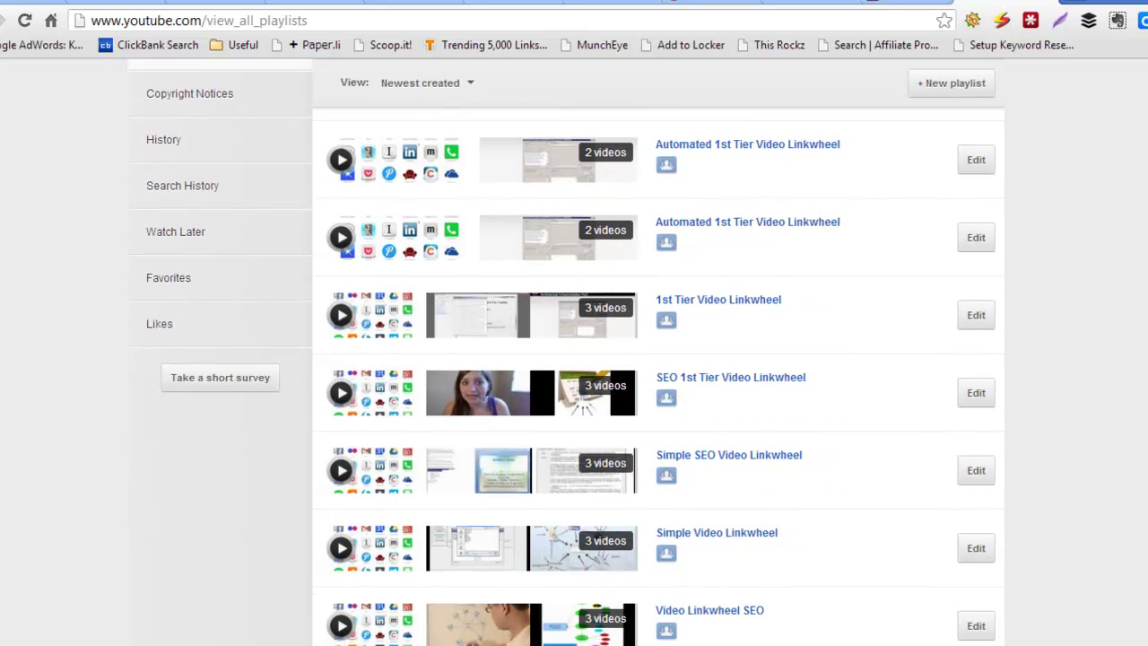
{"action": "scroll", "coordinate": [574, 404], "scroll_direction": "down", "scroll_amount": 3}
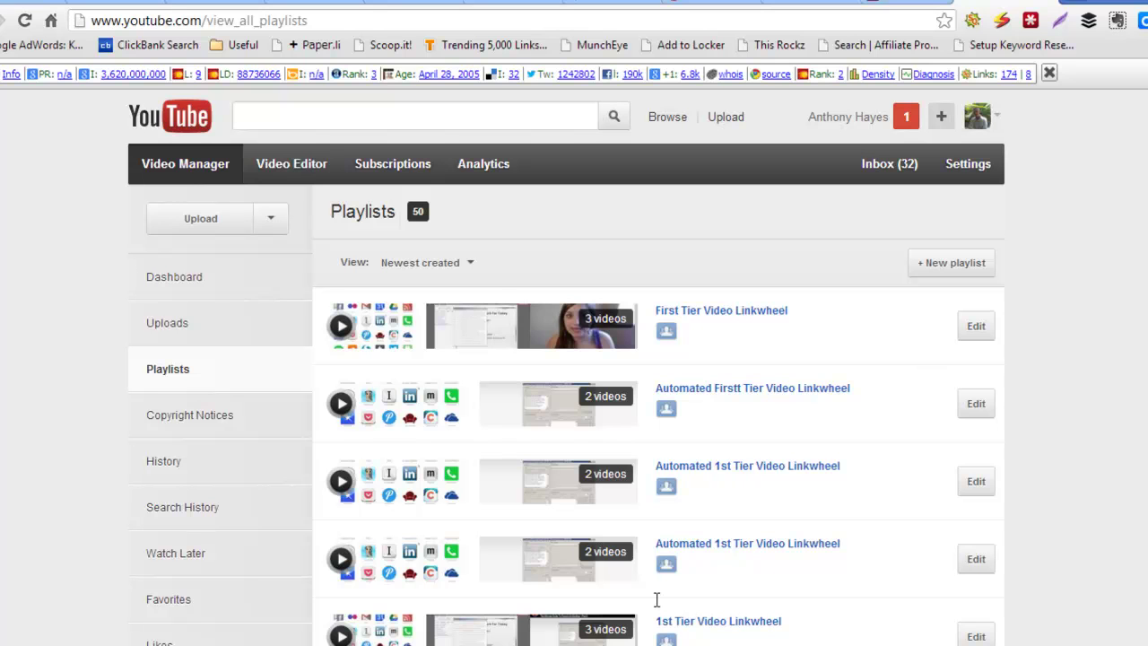
{"action": "key", "text": "alt+Tab"}
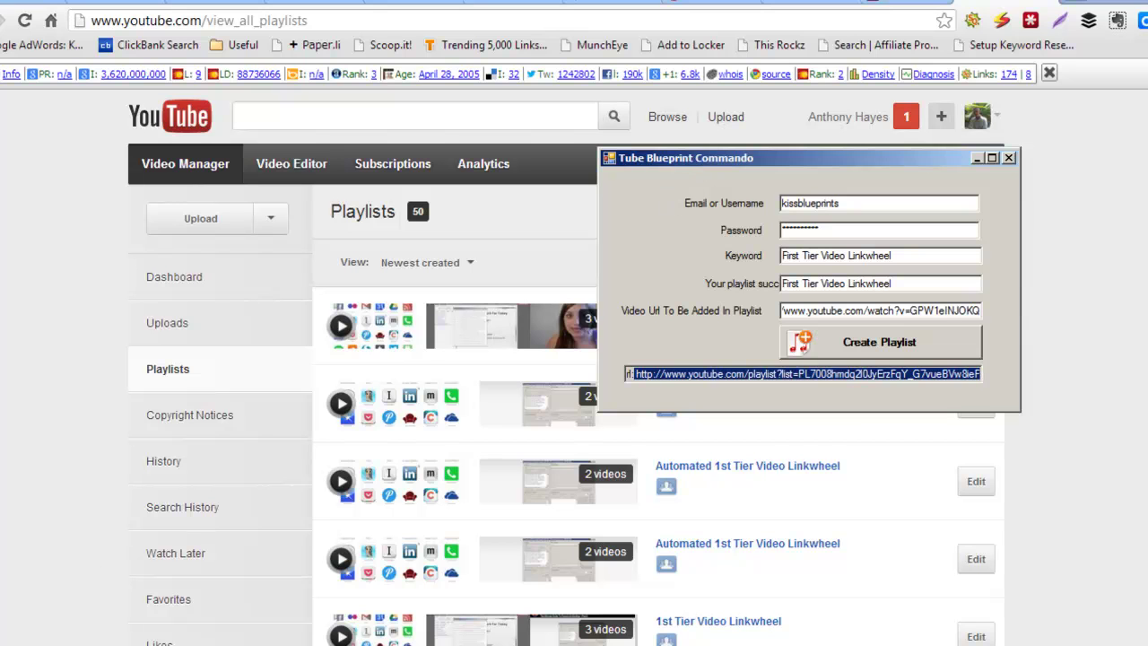
Browse to C:\Program Files (x86)\TubeBlueprintCommando\Tube Blueprint Commando and open License.txt
{"action": "key", "text": "super"}
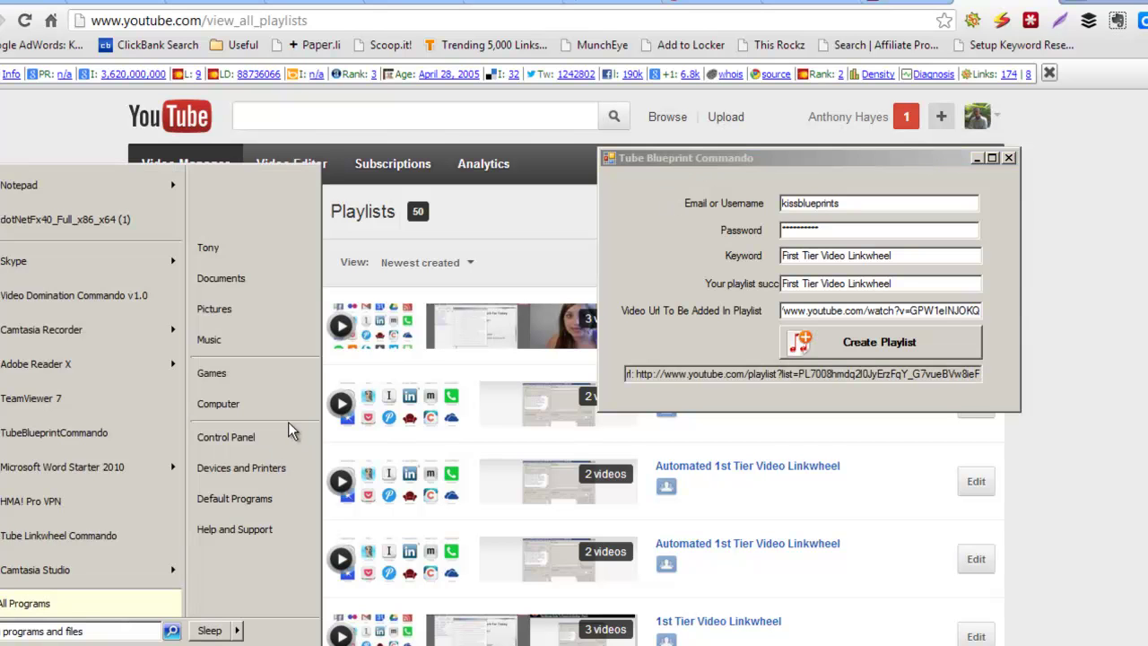
{"action": "left_click", "coordinate": [246, 409]}
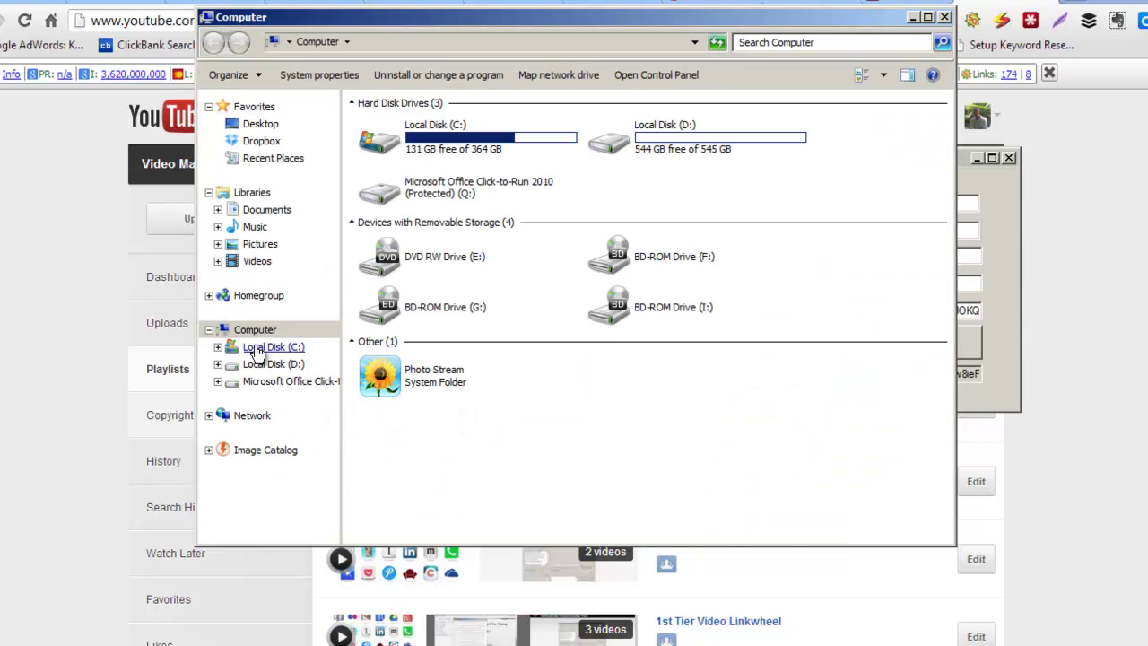
{"action": "left_click", "coordinate": [255, 348]}
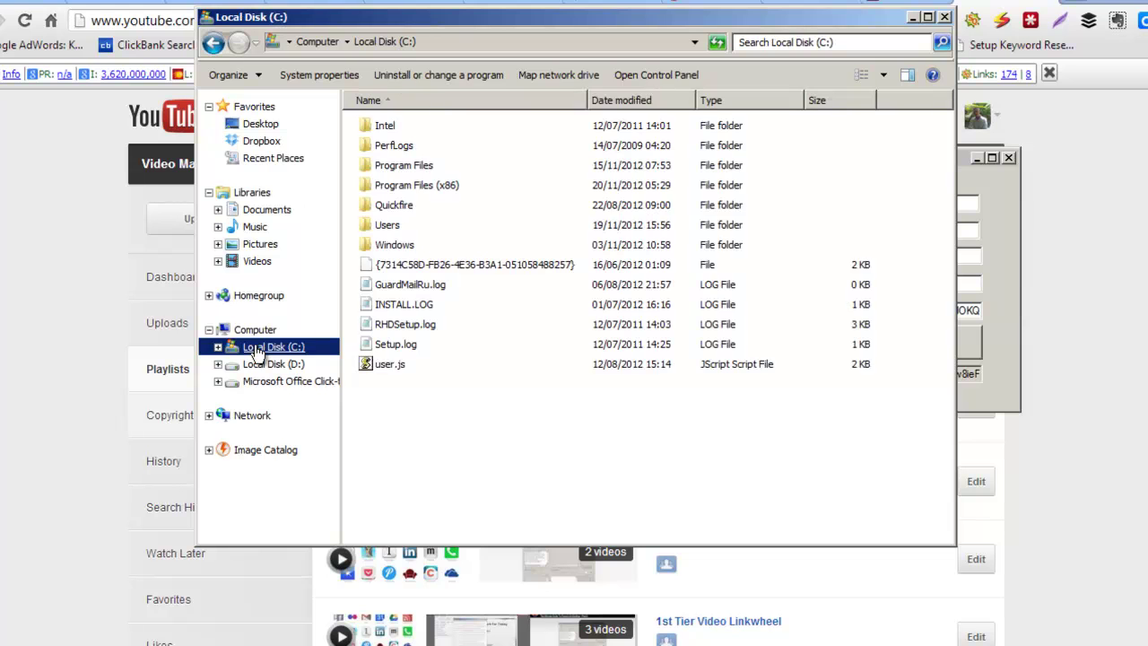
{"action": "left_click", "coordinate": [424, 190]}
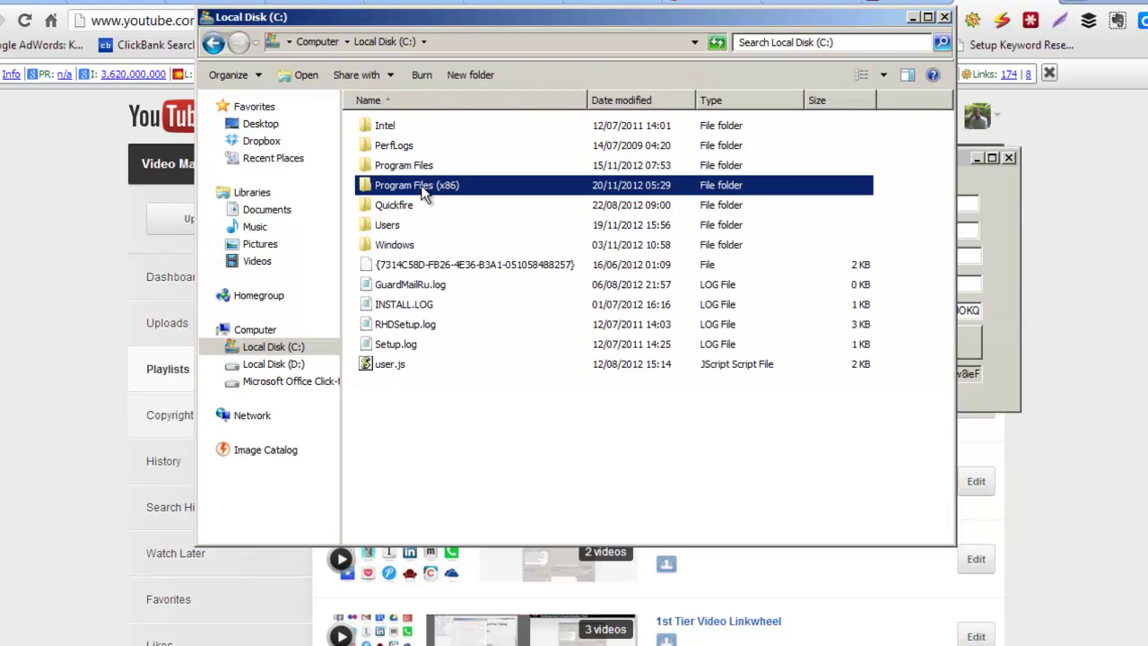
{"action": "double_click", "coordinate": [424, 190]}
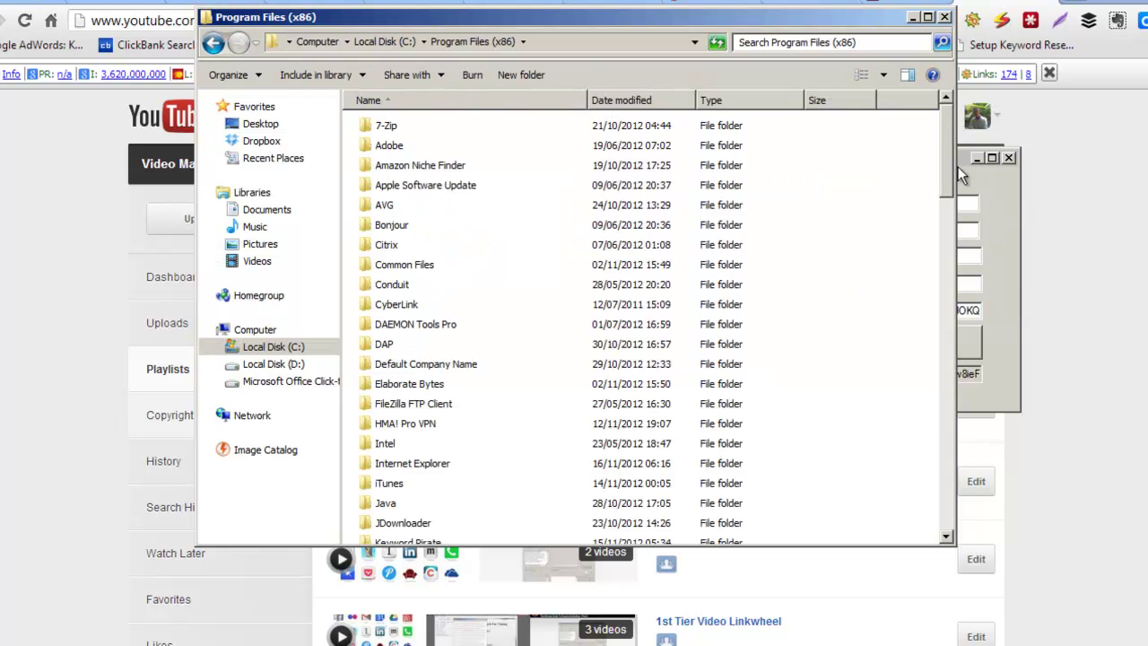
{"action": "left_click_drag", "start_coordinate": [949, 166], "coordinate": [973, 435]}
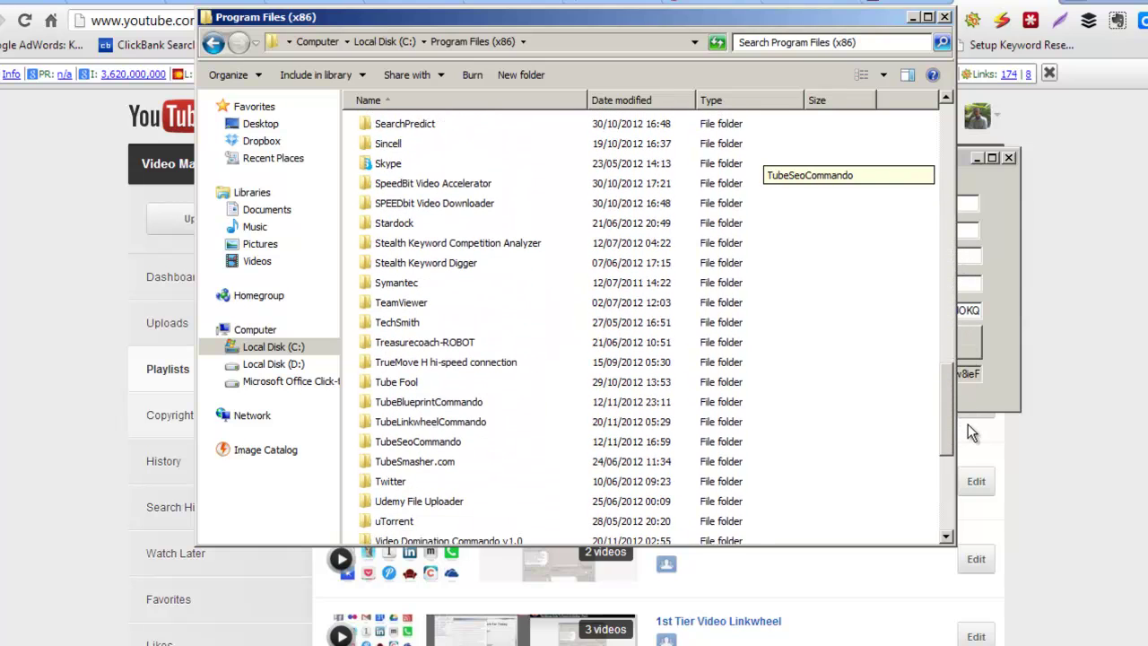
{"action": "double_click", "coordinate": [405, 399]}
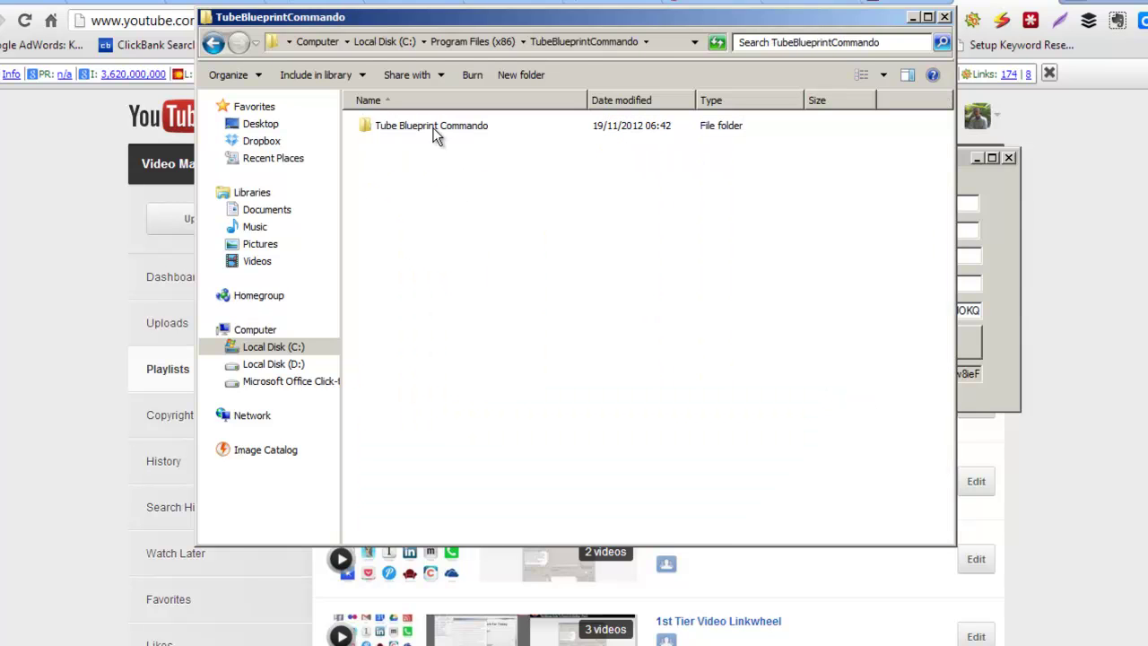
{"action": "double_click", "coordinate": [433, 130]}
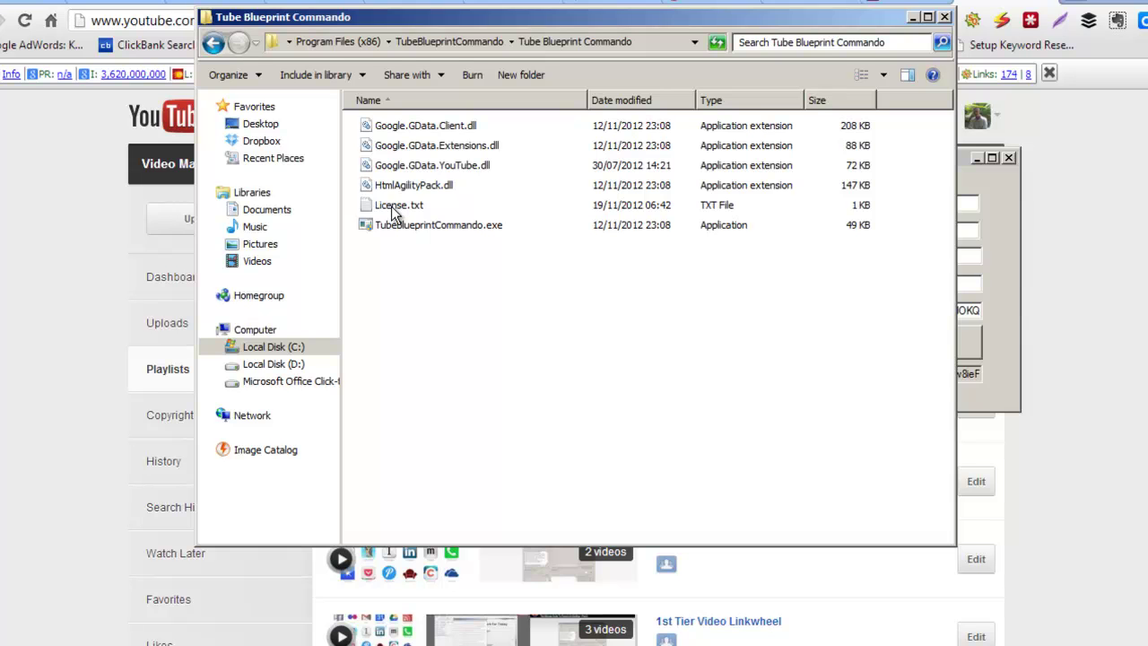
{"action": "double_click", "coordinate": [391, 206]}
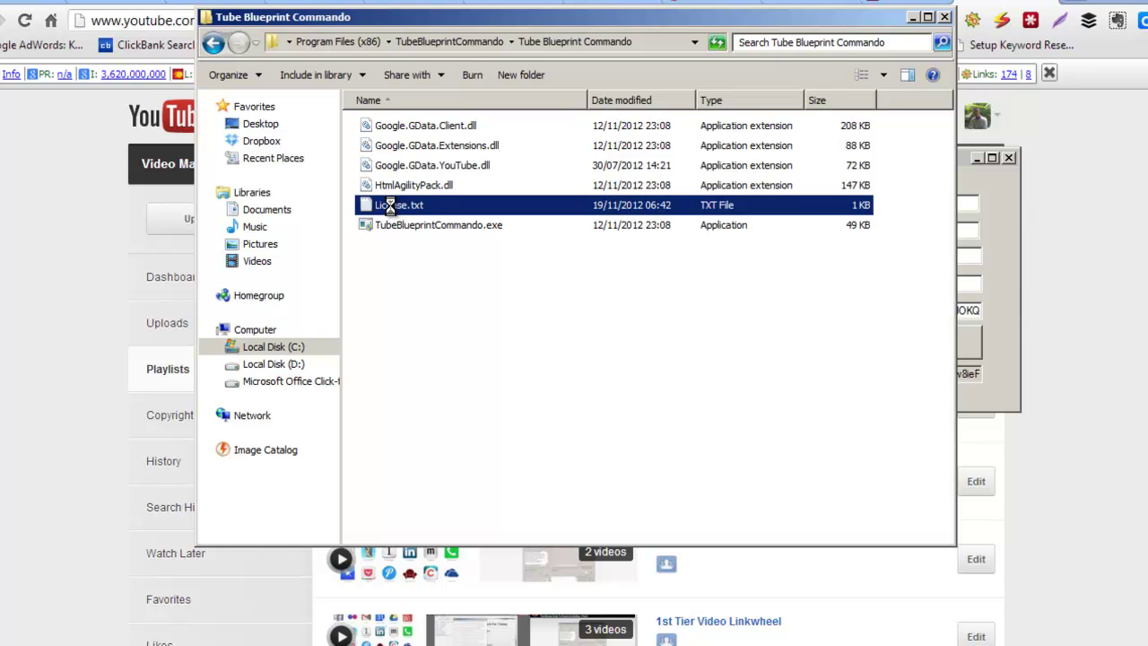
{"action": "right_click", "coordinate": [392, 207]}
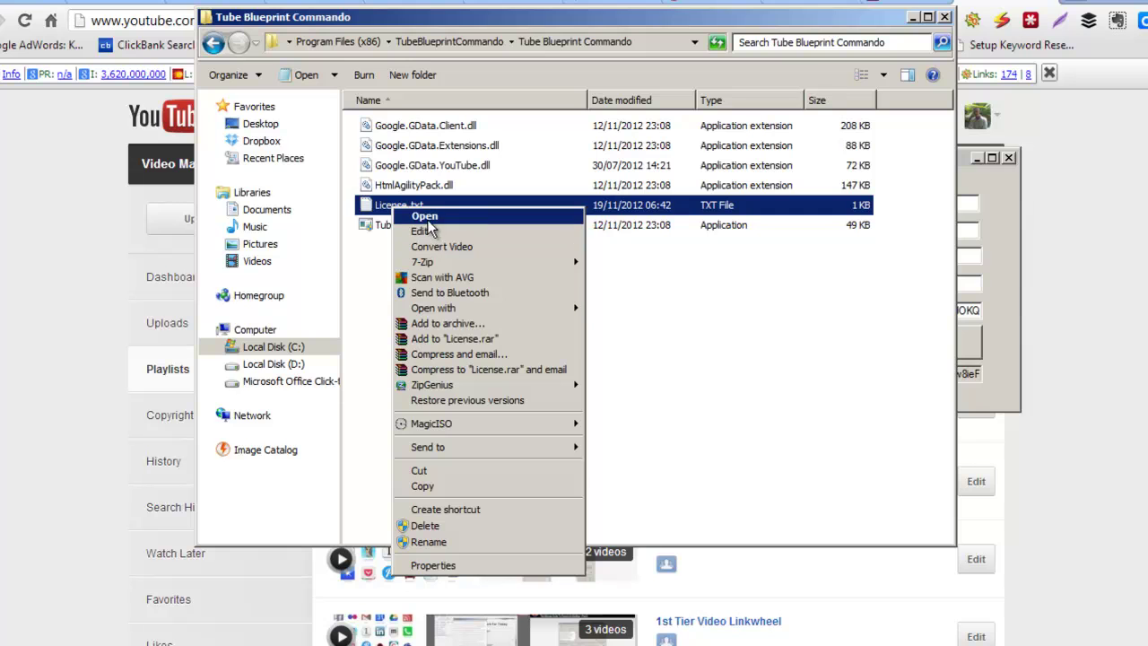
{"action": "left_click", "coordinate": [428, 231]}
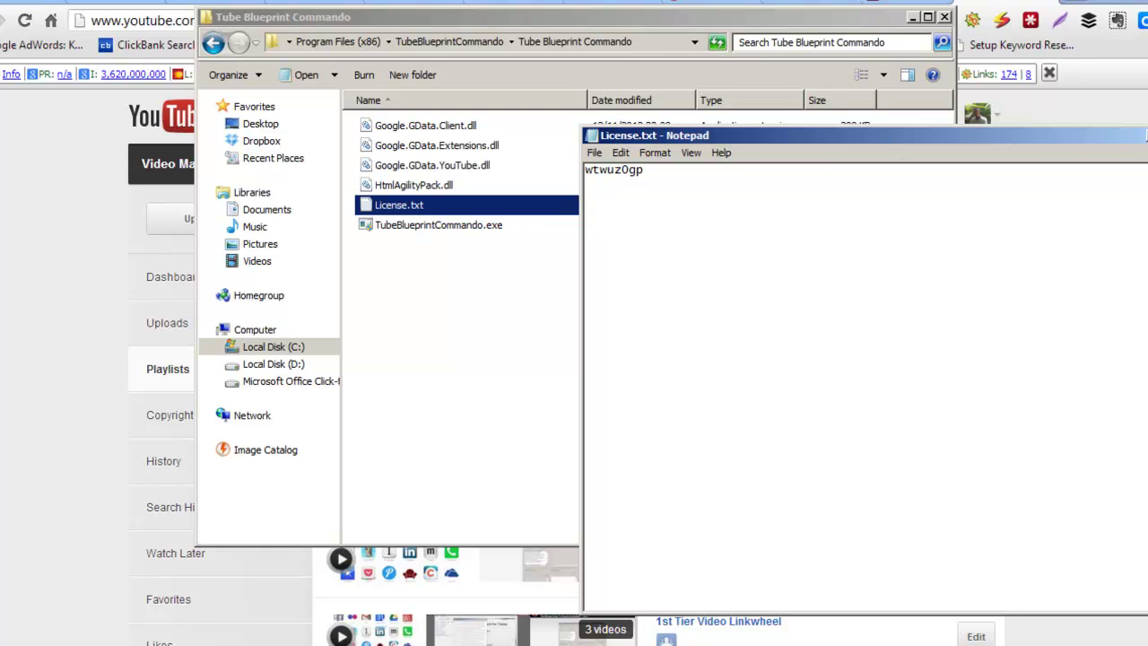
{"action": "key", "text": "alt+F4"}
{"action": "left_click", "coordinate": [720, 287]}
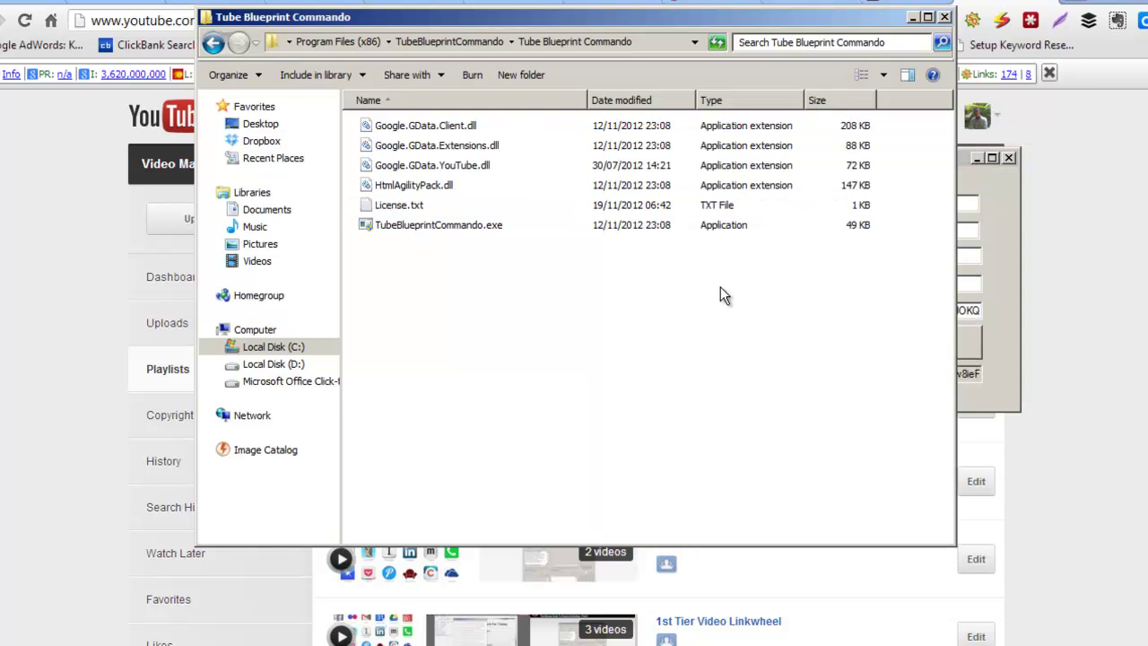
Close the Explorer folder window and switch back to the Tube Blueprint Commando tool
{"action": "left_click", "coordinate": [944, 18]}
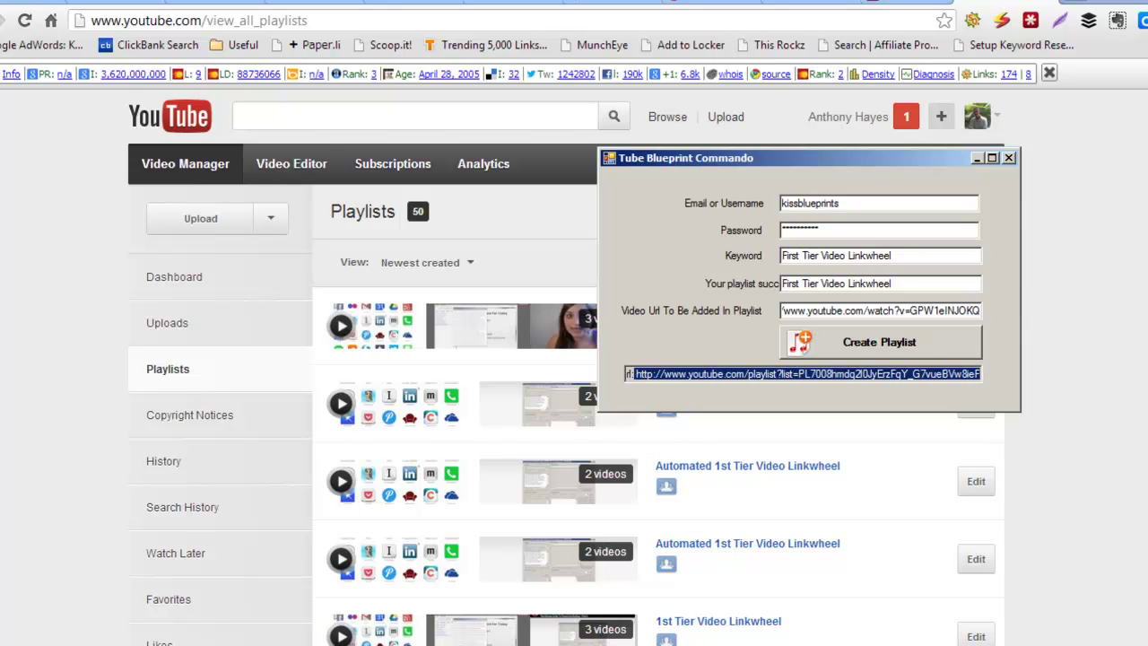
{"action": "key", "text": "alt+Tab"}
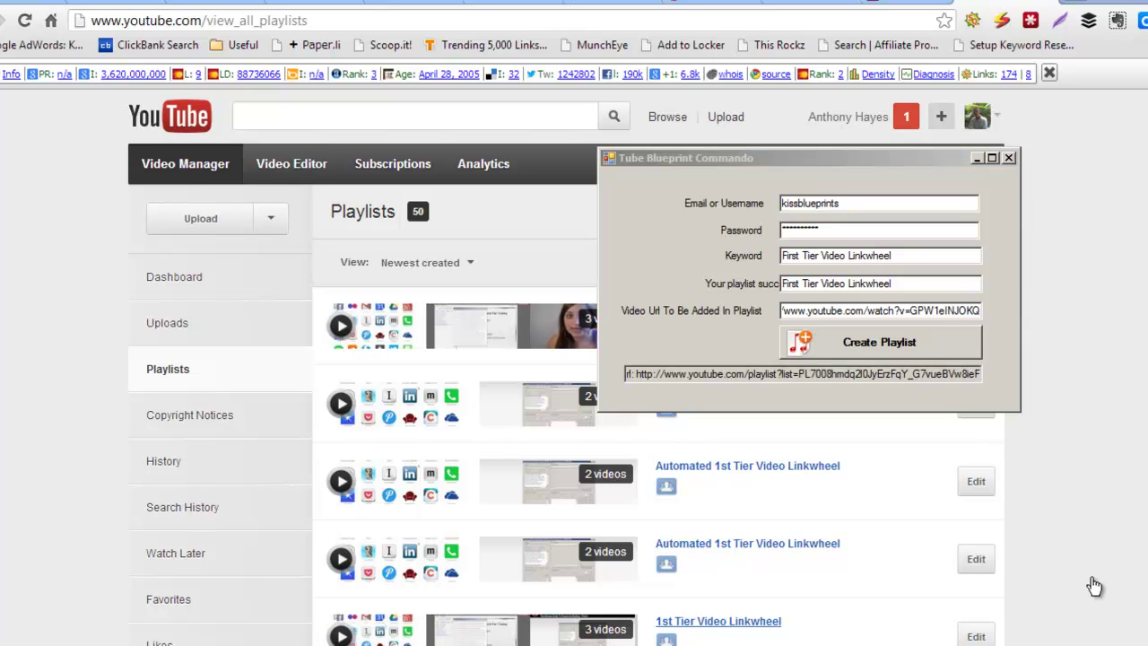